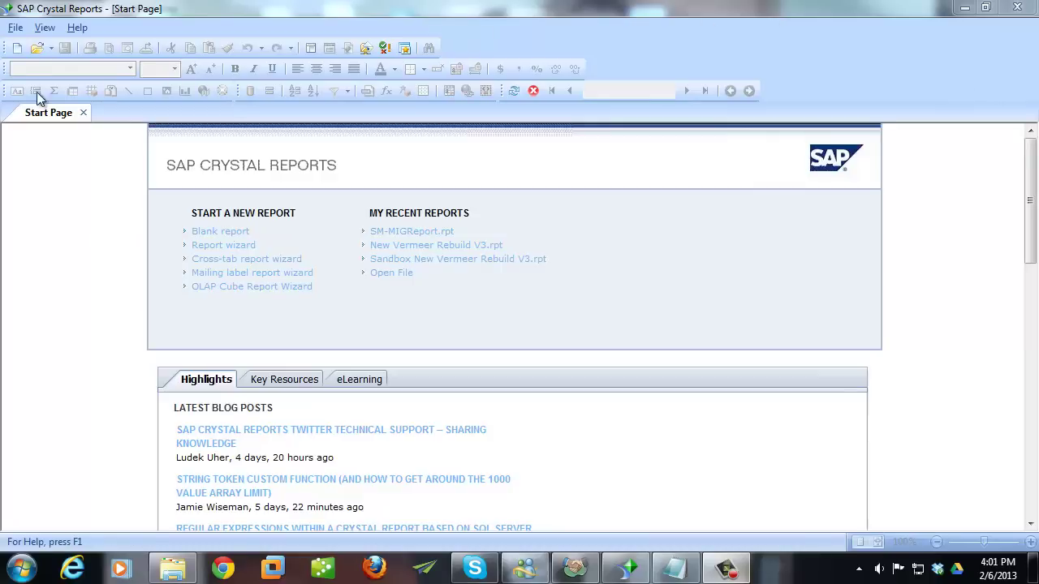
# - Start a new standard report and make a new OLE DB (ADO) connection with the ACT! OLE DB Provider for Reporting 2.0
pyautogui.click(18, 49)
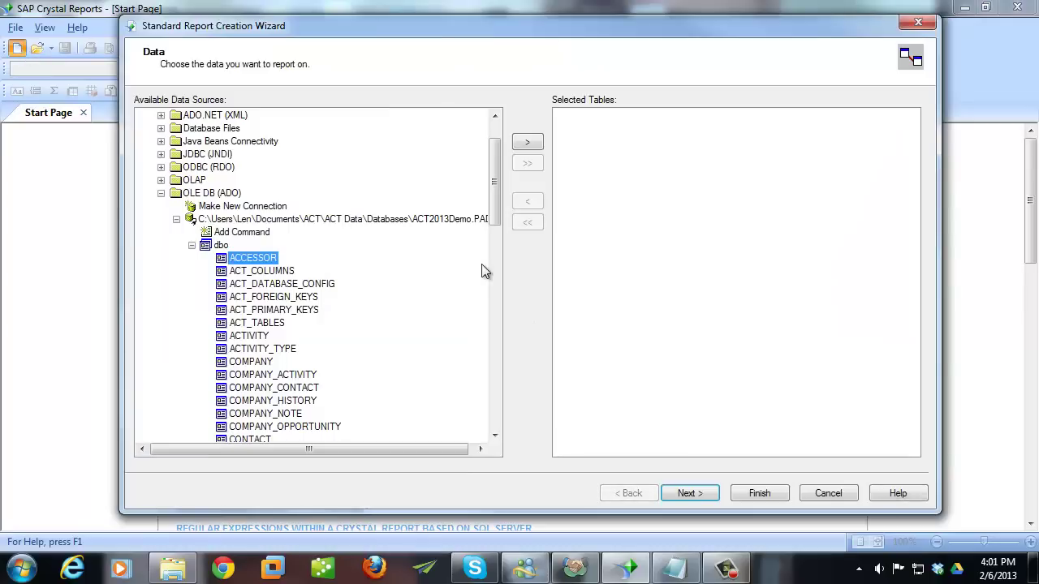
pyautogui.moveTo(493, 190); pyautogui.dragTo(493, 171)
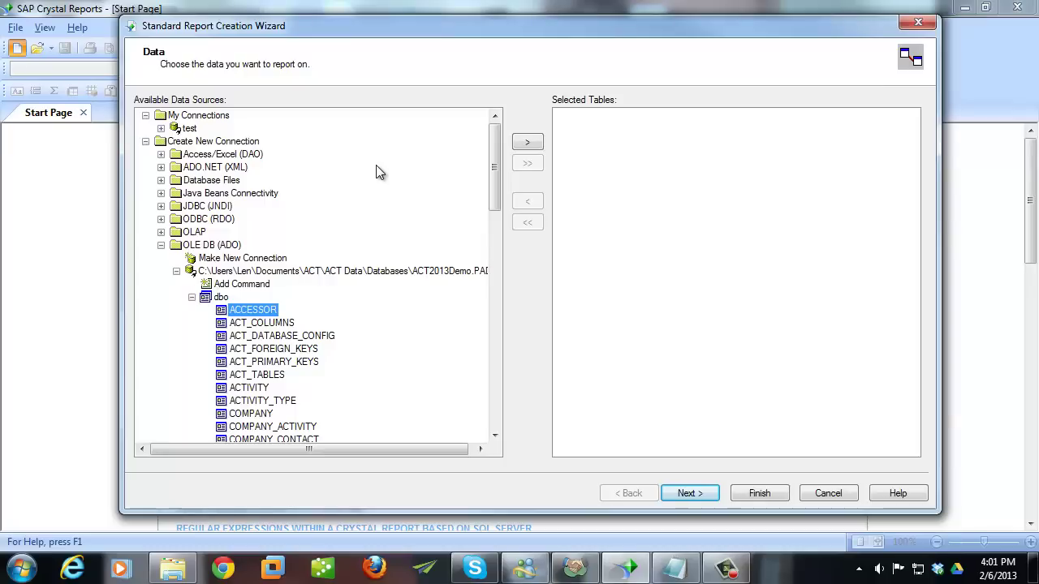
pyautogui.click(161, 246)
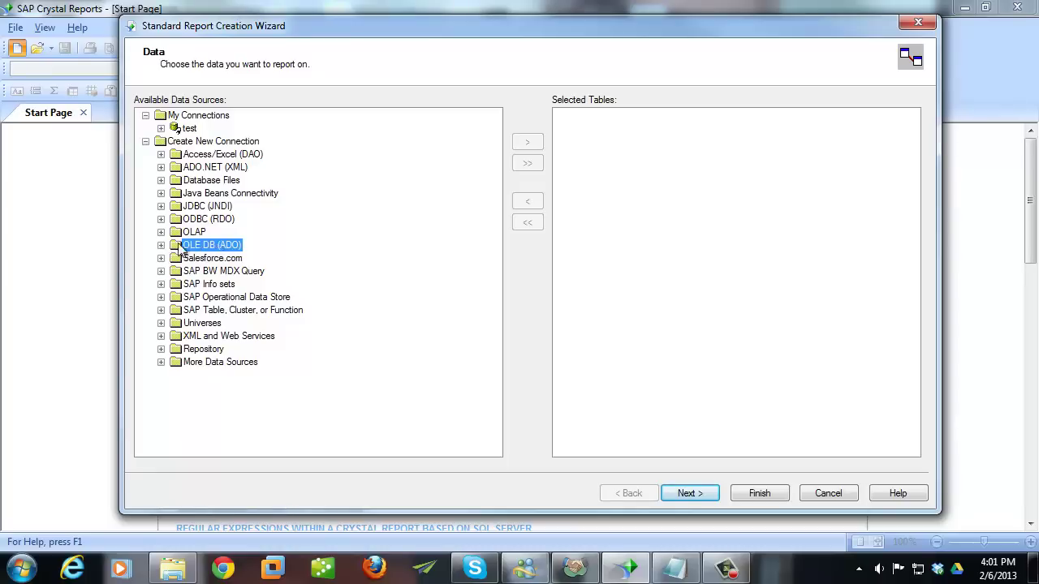
pyautogui.click(162, 246)
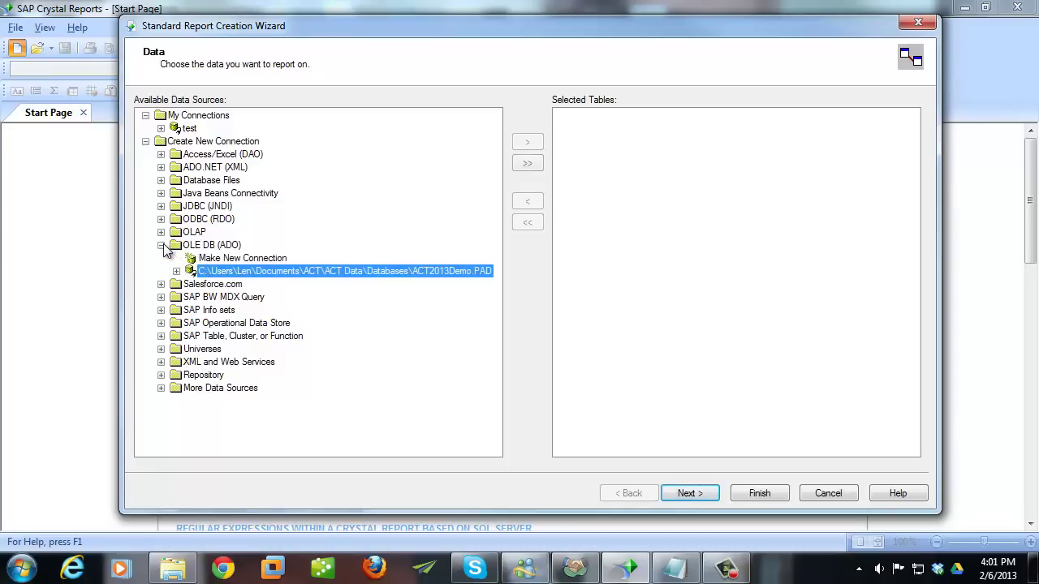
pyautogui.doubleClick(240, 259)
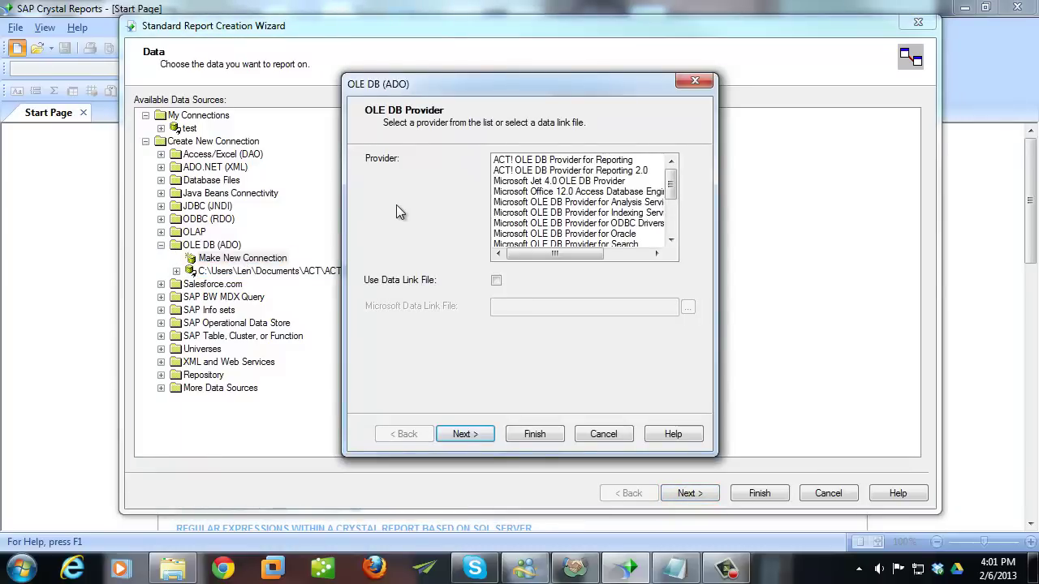
pyautogui.click(560, 172)
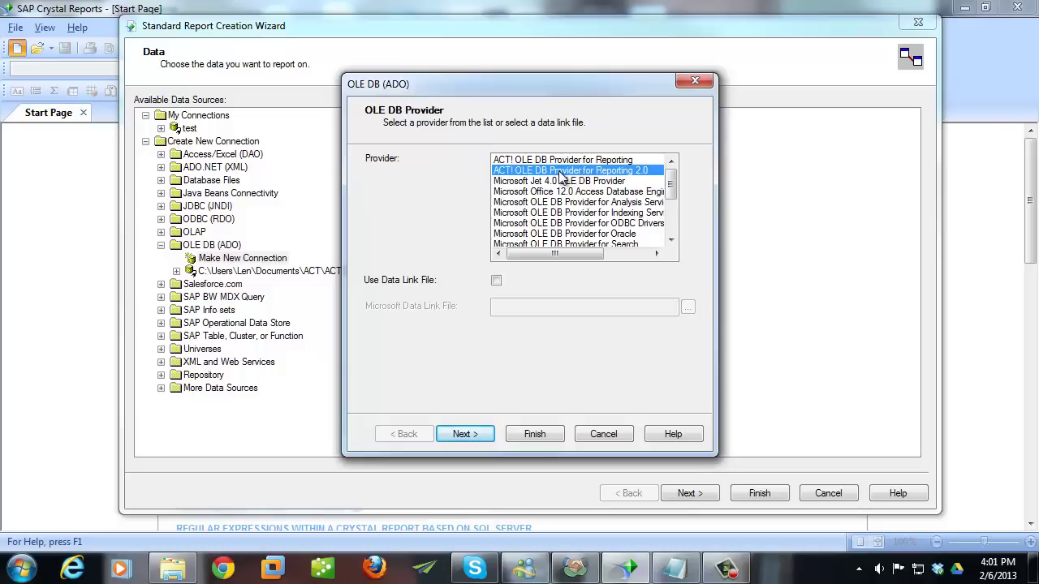
pyautogui.click(476, 433)
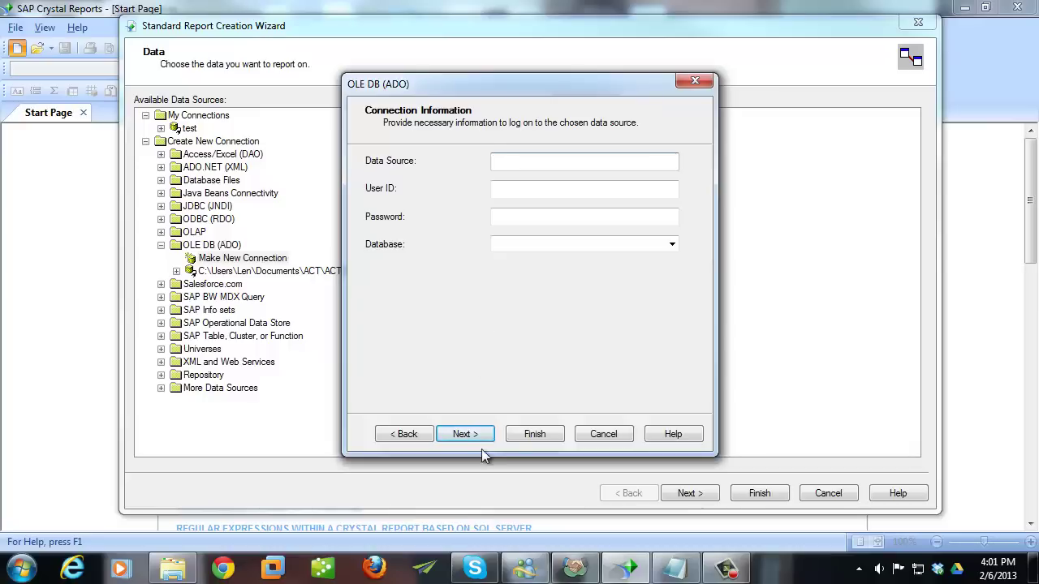
# - Switch to Sage ACT! and copy the full PAD file path from the database information
pyautogui.click(575, 570)
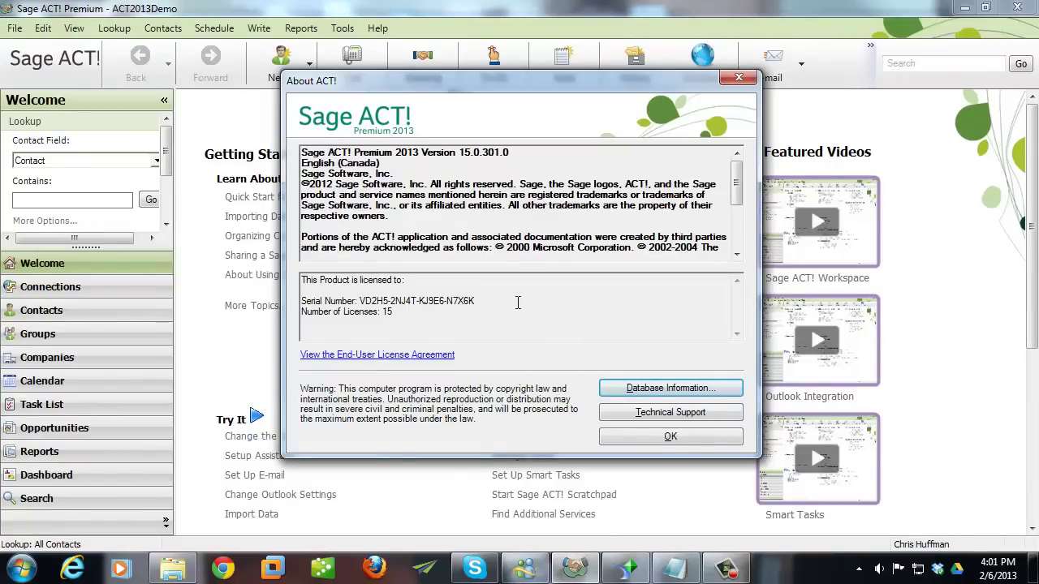
pyautogui.click(617, 388)
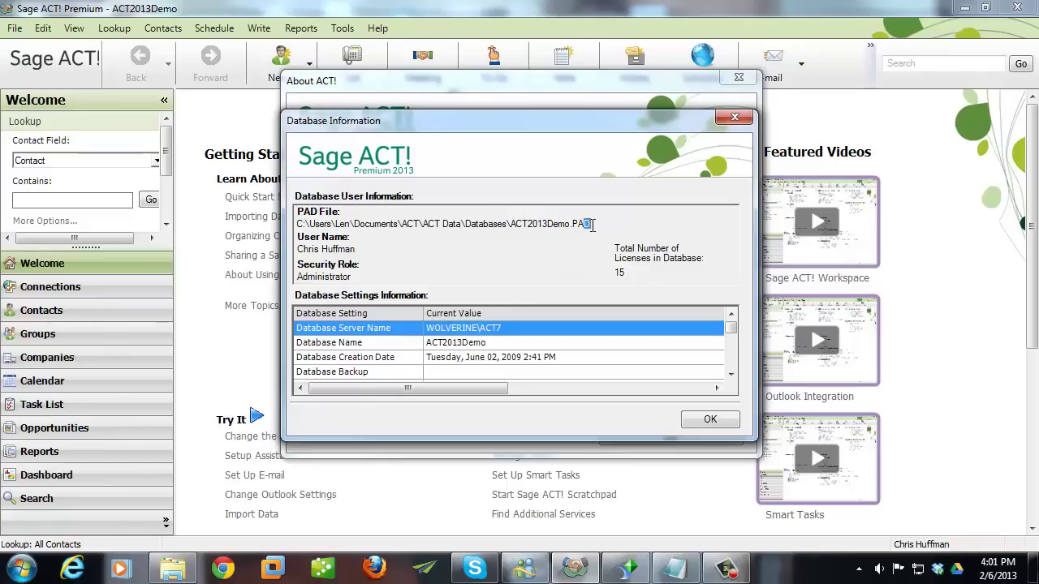
pyautogui.moveTo(594, 224); pyautogui.dragTo(297, 226)
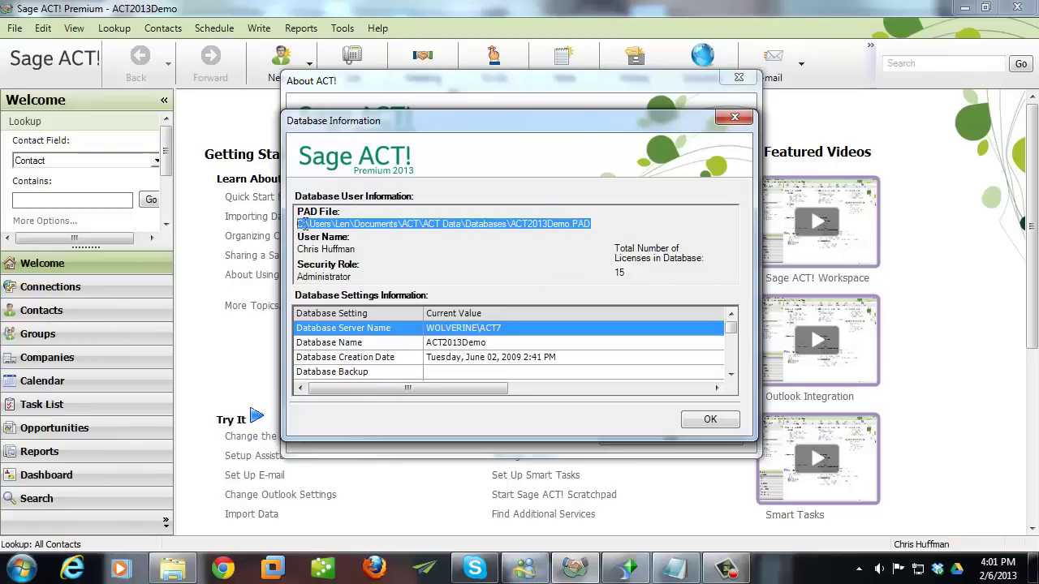
pyautogui.rightClick(347, 230)
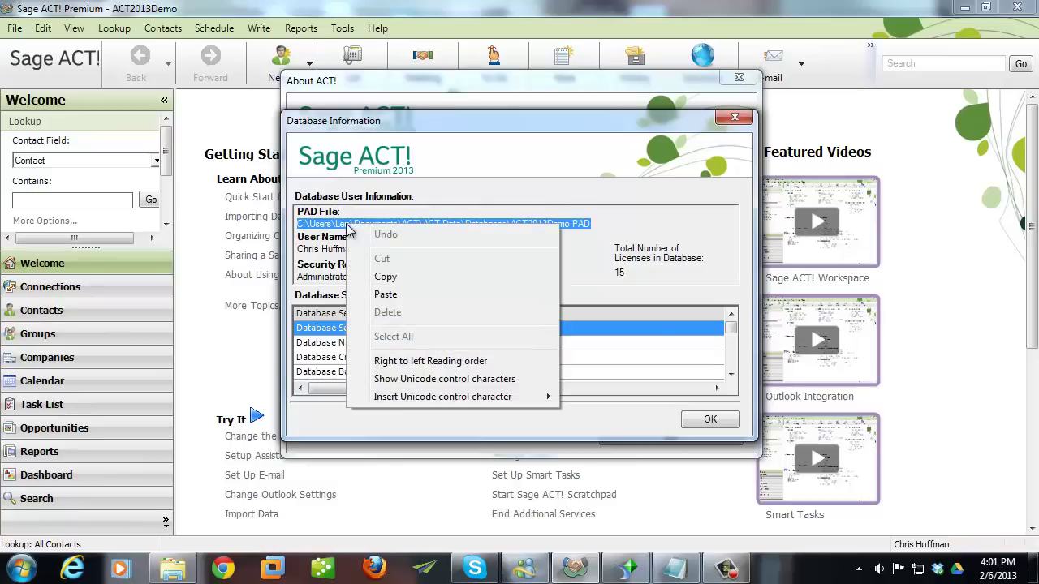
pyautogui.click(404, 277)
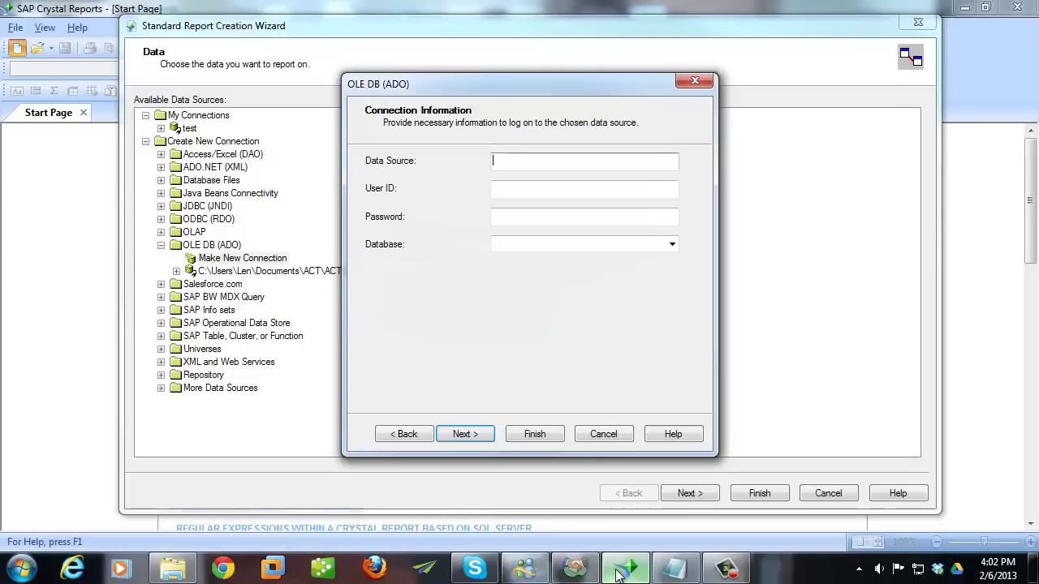
# - Back in SAP Crystal Reports, paste the PAD path as data source, enter the user ID, leave the password blank and finish the connection
pyautogui.rightClick(533, 161)
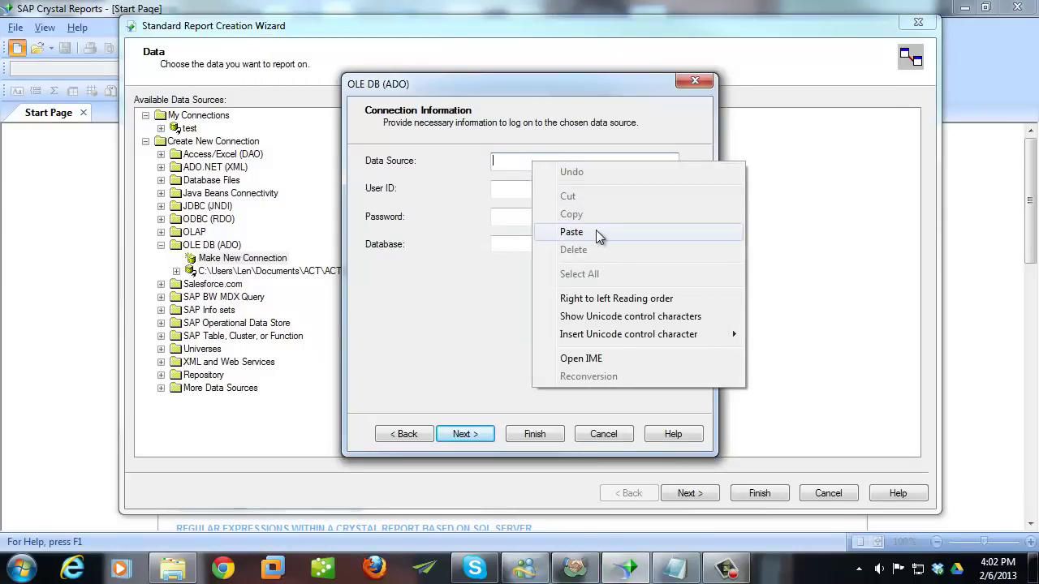
pyautogui.click(572, 232)
pyautogui.click(574, 189)
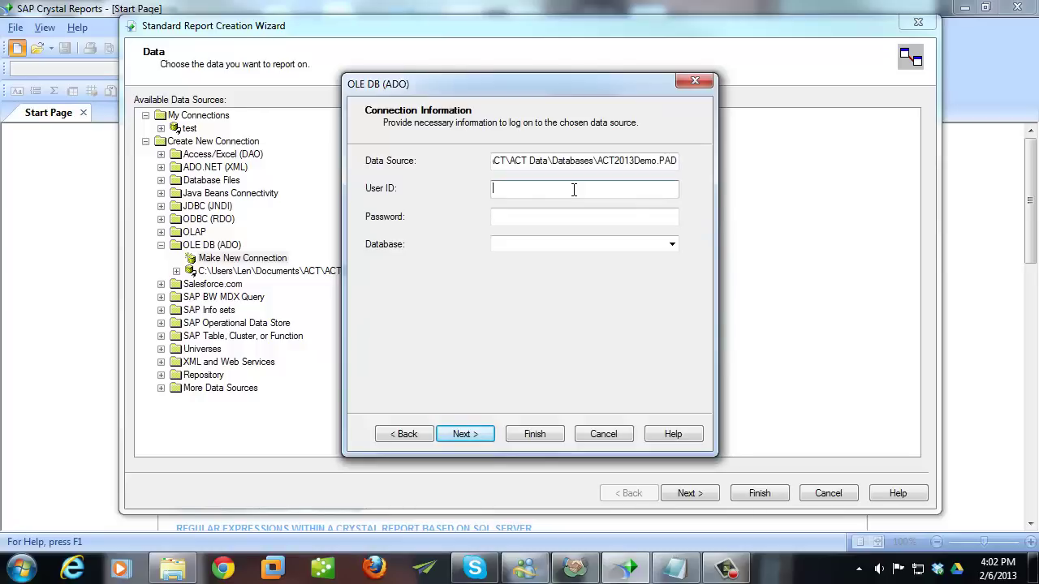
pyautogui.write('Chris Huffman')
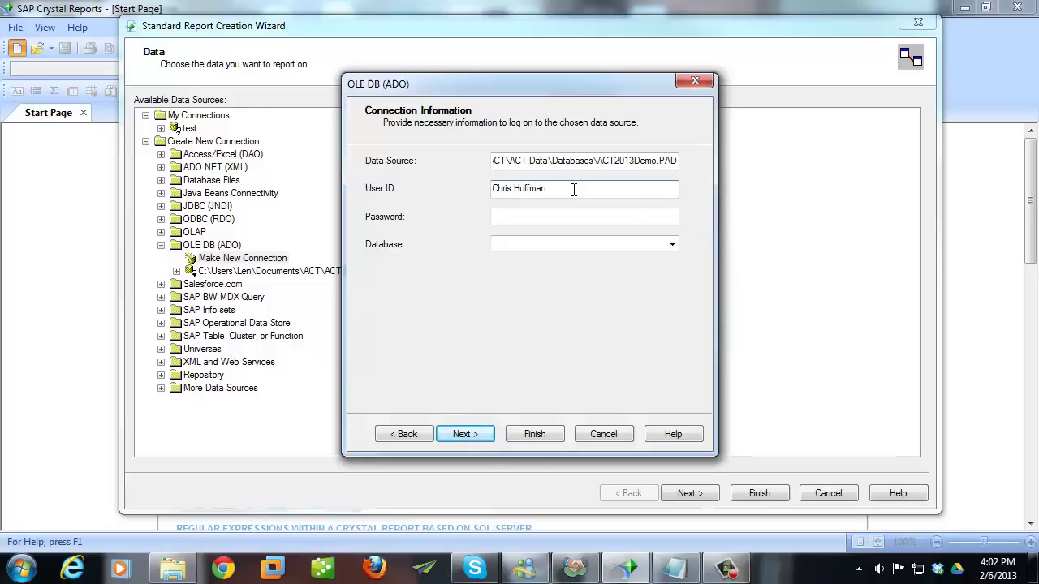
pyautogui.press('Tab')
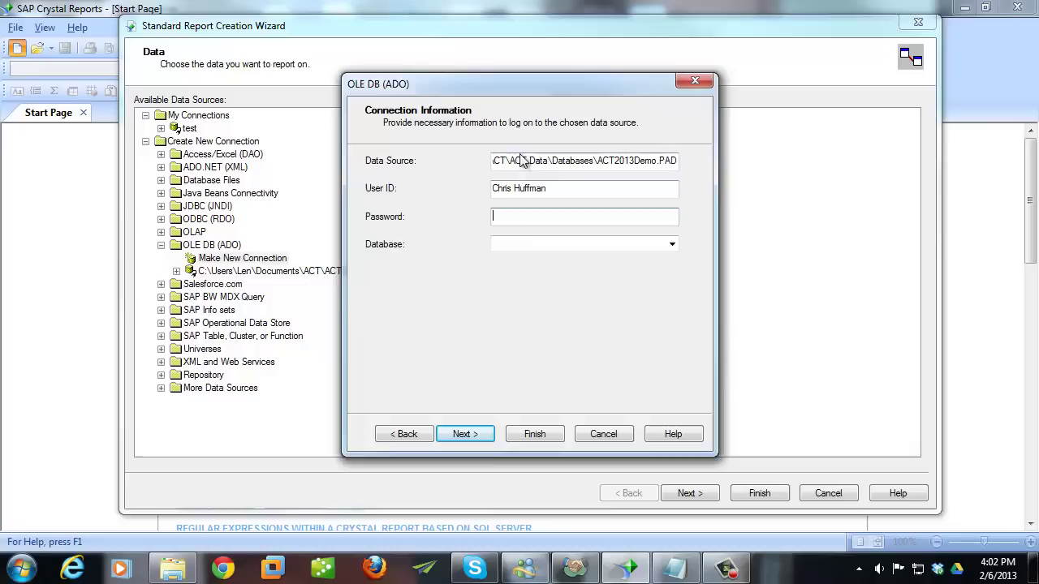
pyautogui.click(547, 216)
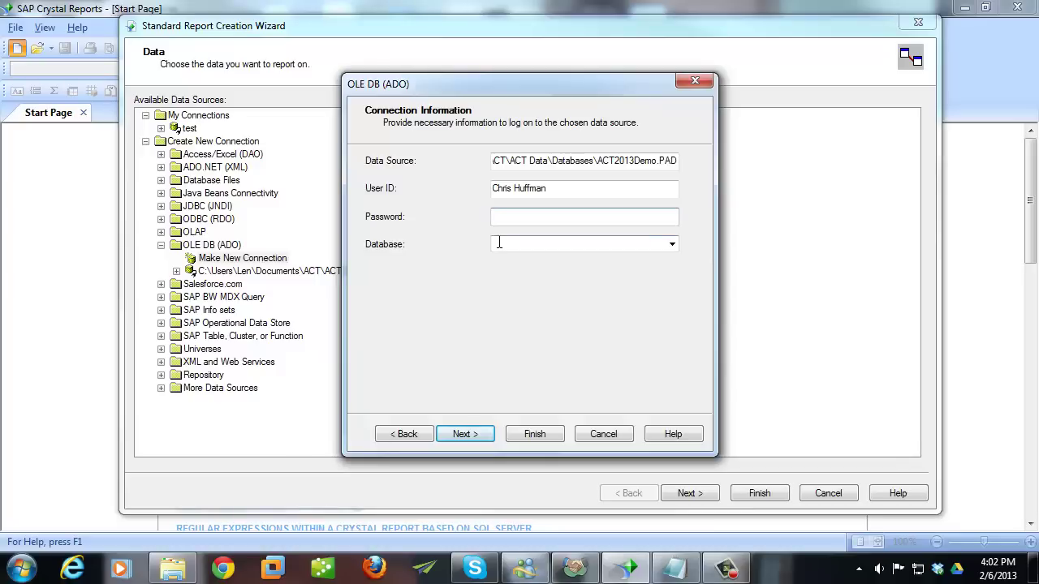
pyautogui.click(479, 434)
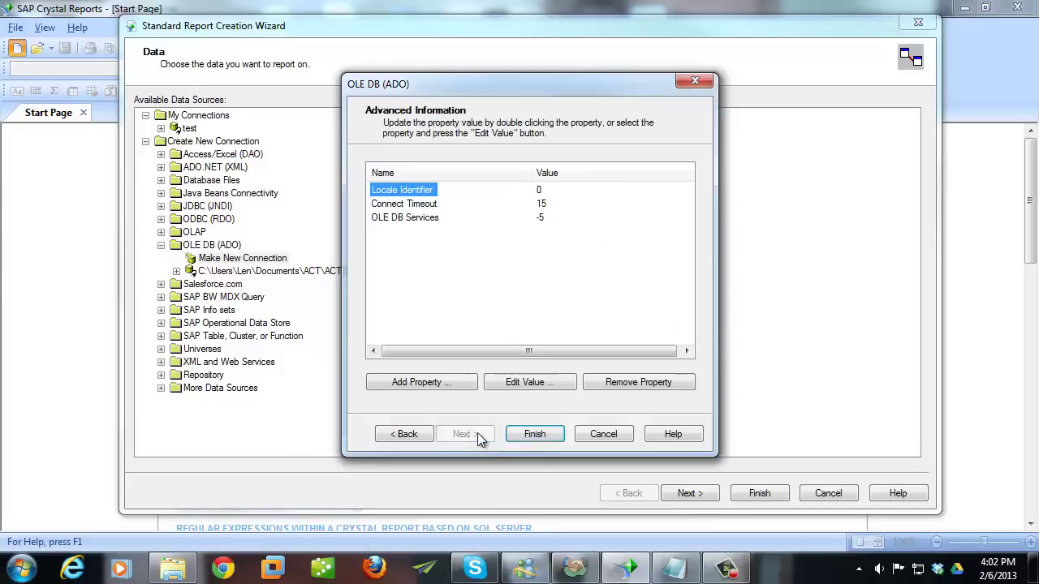
pyautogui.click(541, 432)
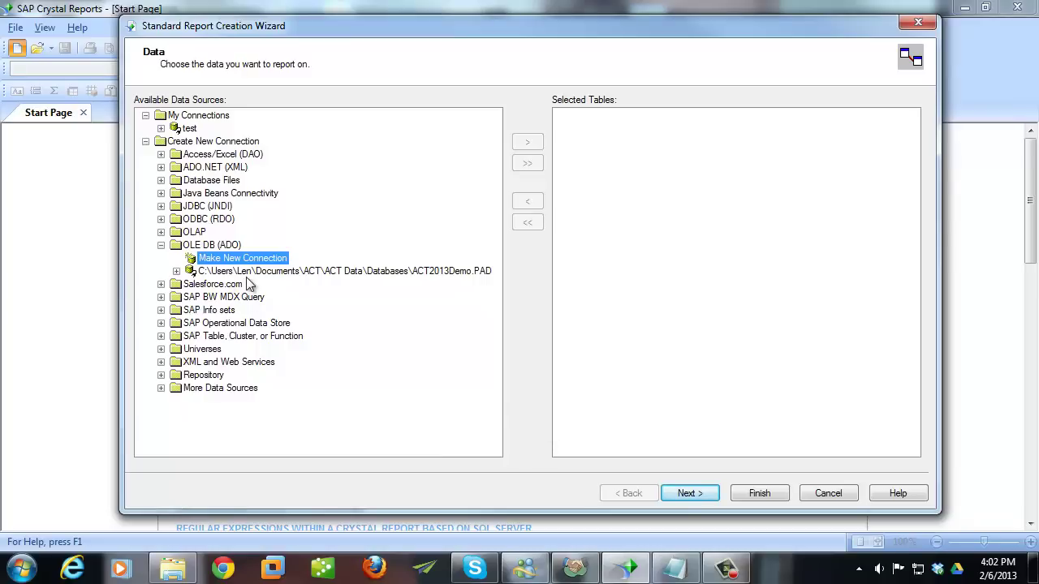
# - Add the ACTIVITY, CONTACT and CONTACT_ACTIVITY tables from the ACT2013Demo.PAD connection's dbo schema to the report and proceed to table linking
pyautogui.click(218, 274)
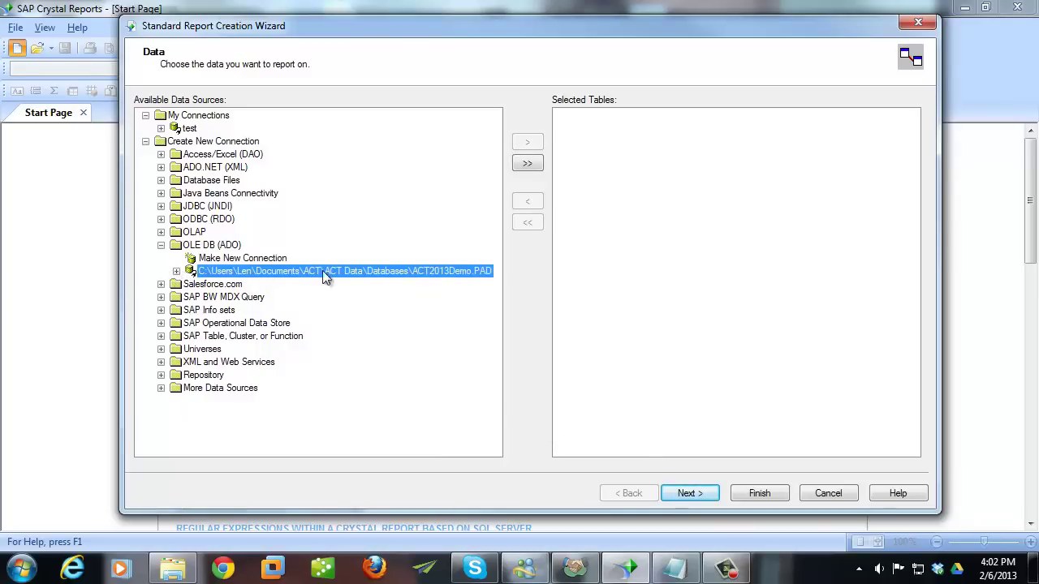
pyautogui.click(176, 271)
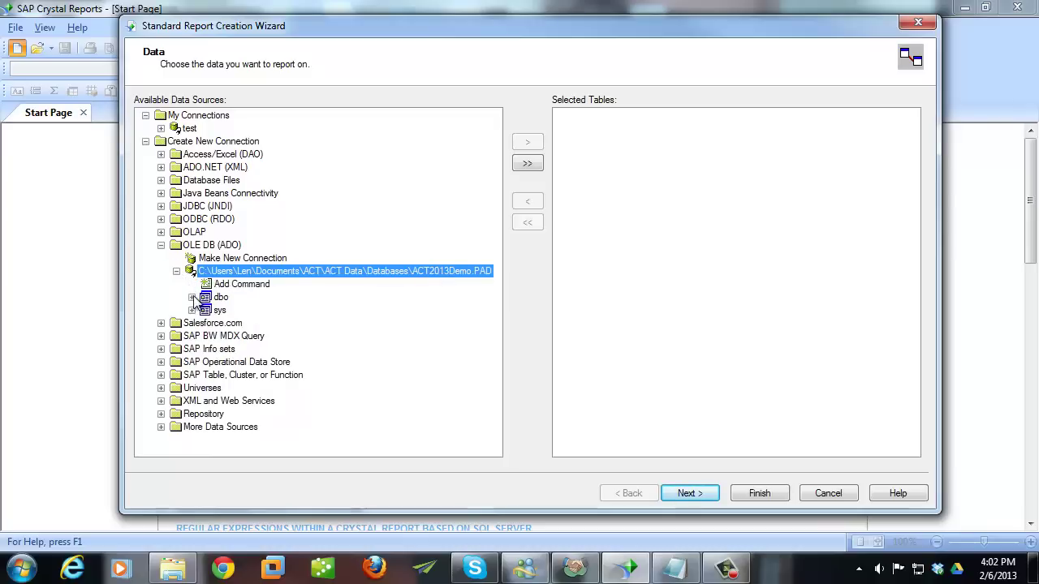
pyautogui.click(192, 297)
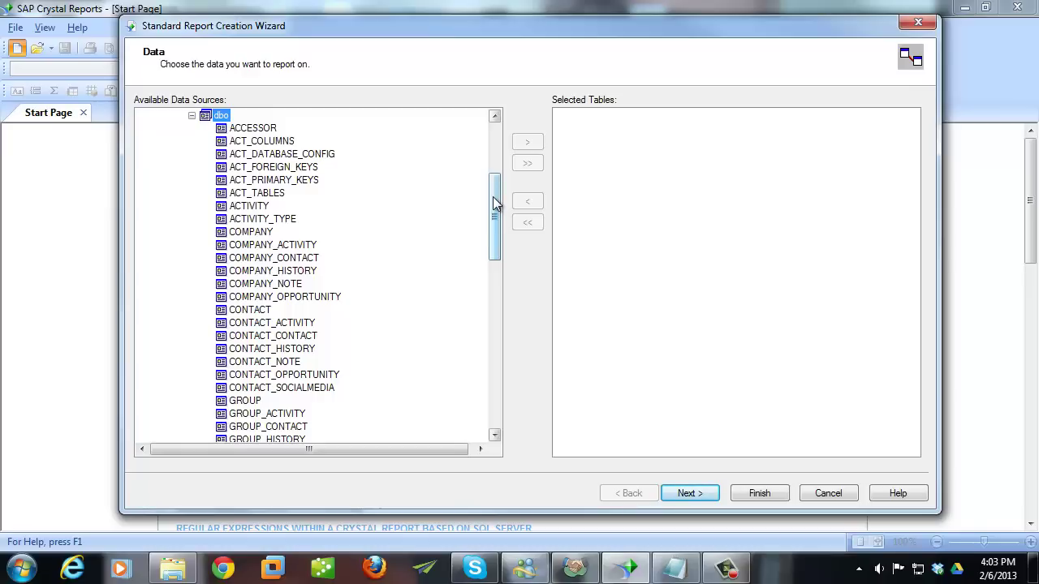
pyautogui.click(258, 210)
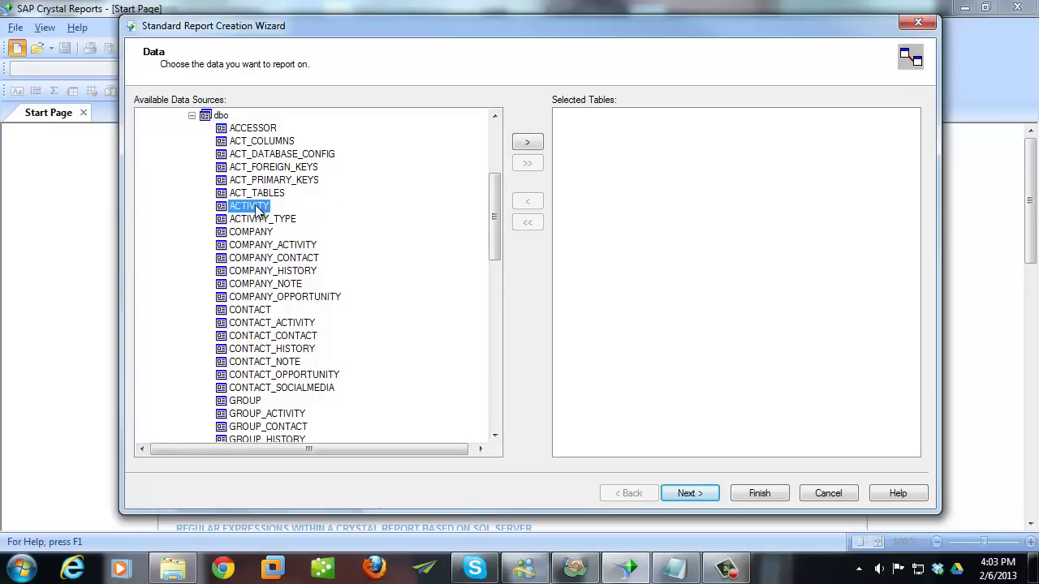
pyautogui.click(524, 145)
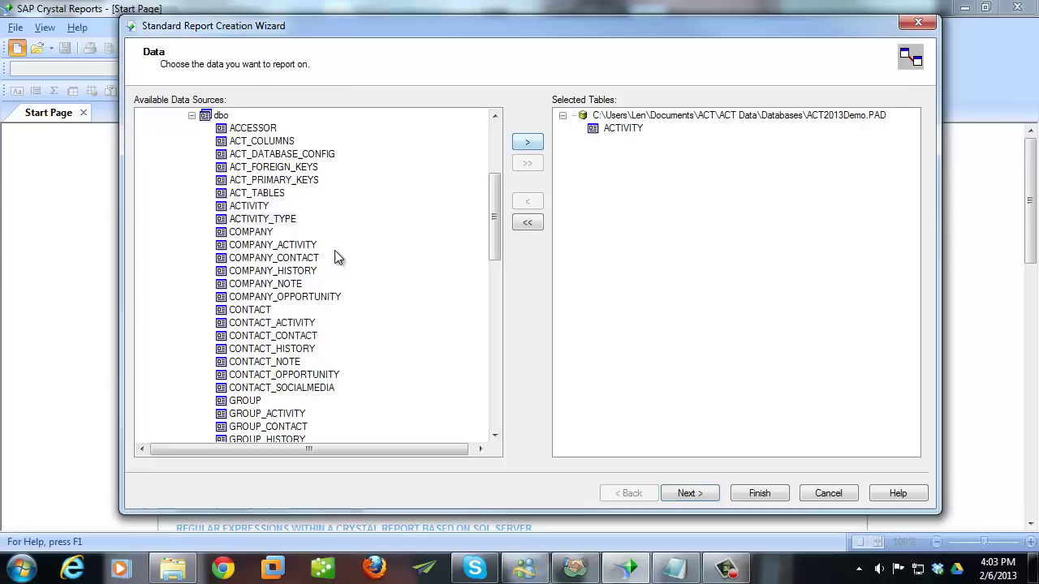
pyautogui.click(258, 311)
pyautogui.click(532, 146)
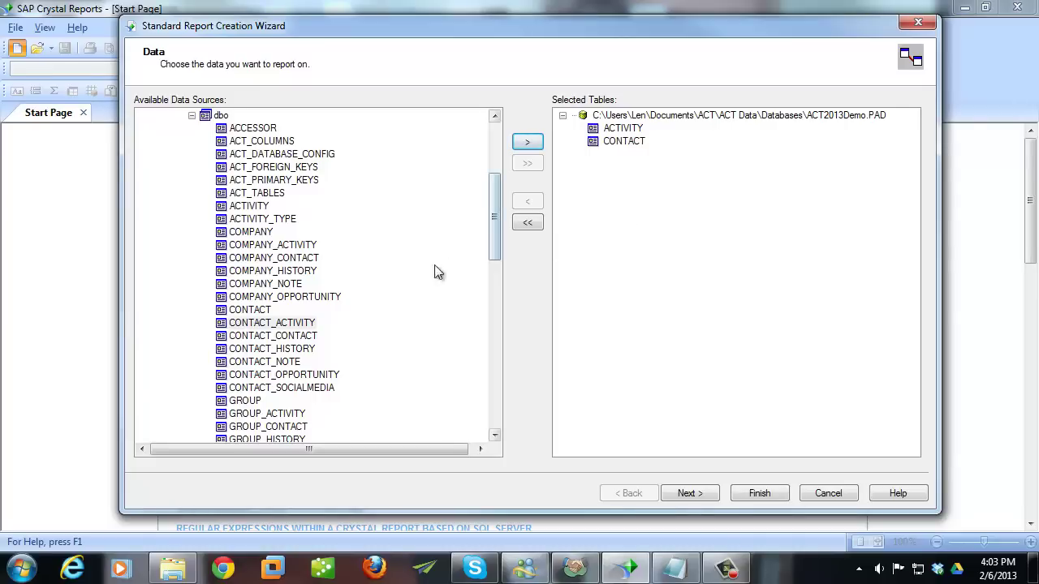
pyautogui.click(251, 325)
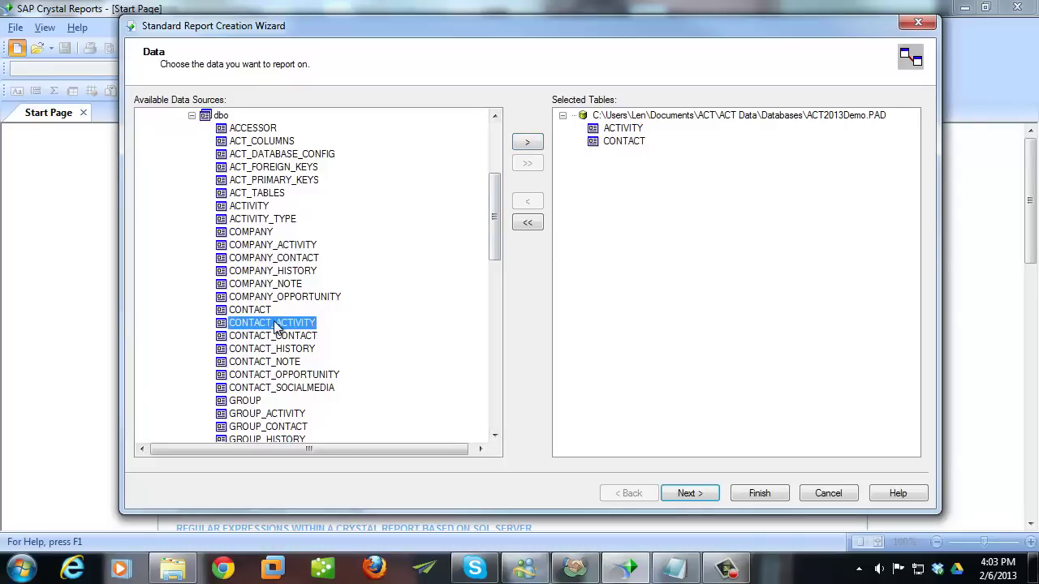
pyautogui.click(535, 143)
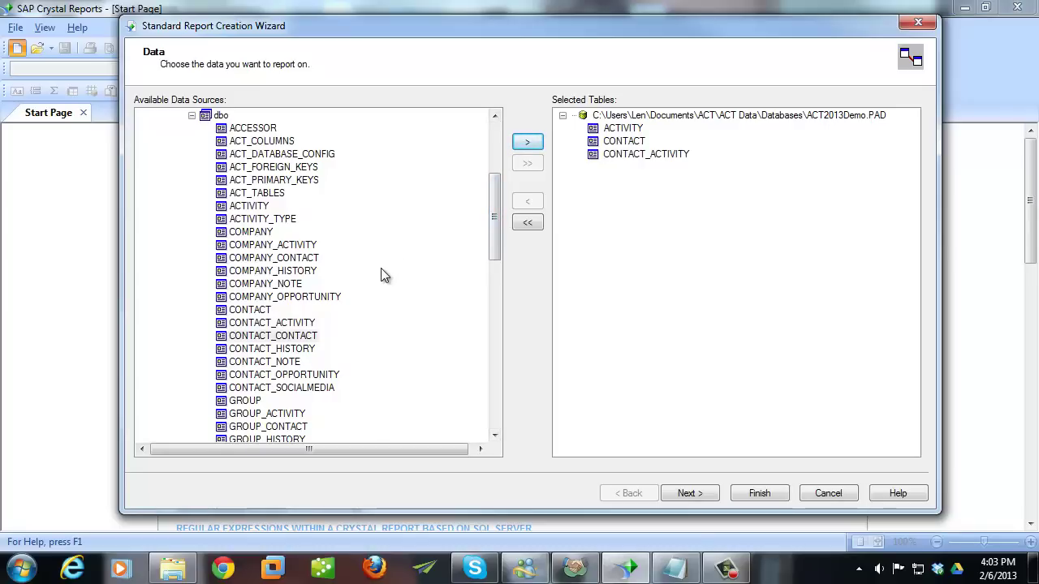
pyautogui.click(285, 297)
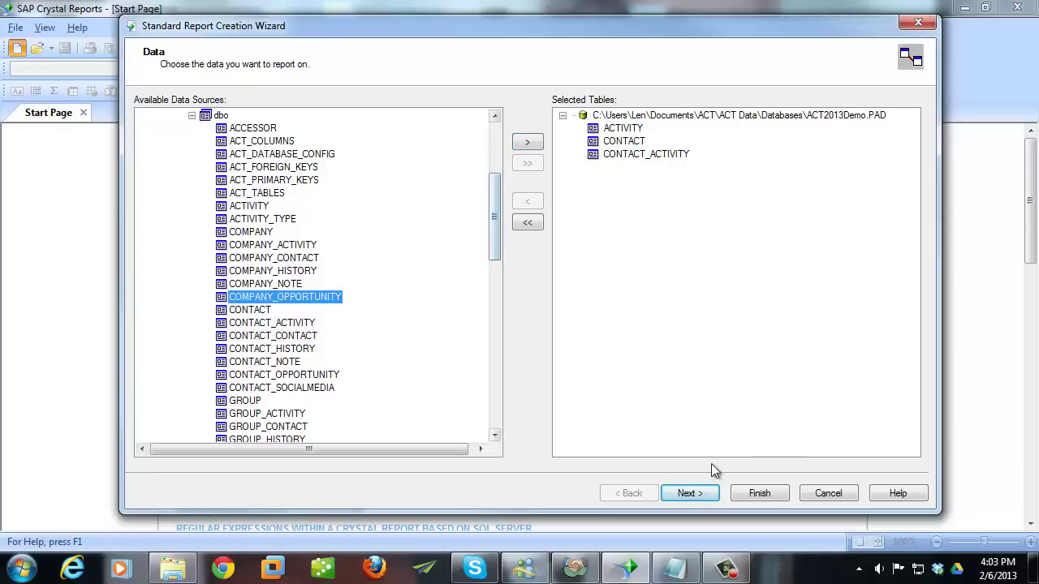
pyautogui.click(689, 494)
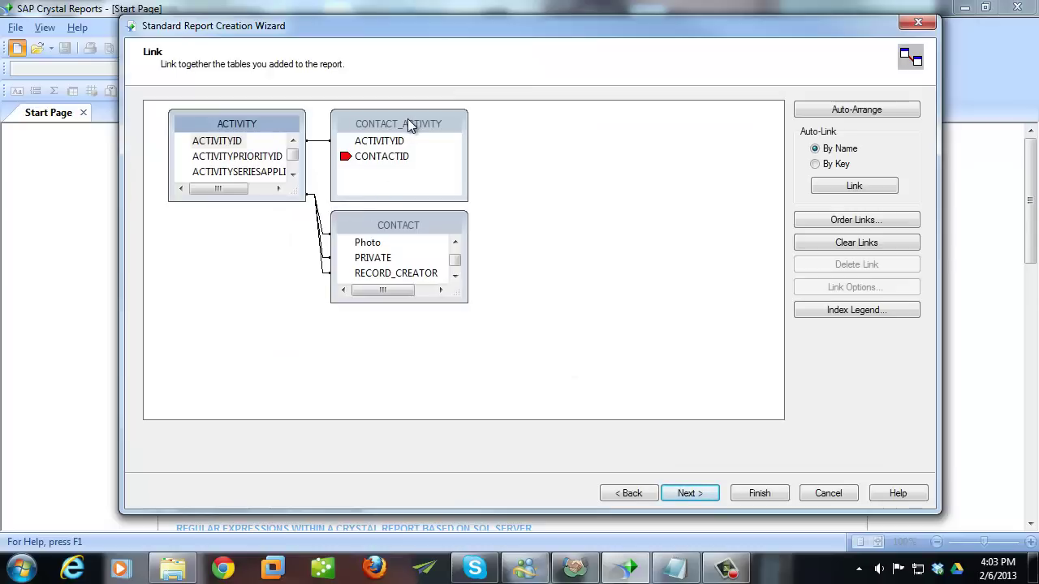
# - Rearrange the link diagram by moving the CONTACT_ACTIVITY and CONTACT tables away from ACTIVITY and making the CONTACT table taller
pyautogui.moveTo(409, 126); pyautogui.dragTo(631, 128)
pyautogui.moveTo(438, 221); pyautogui.dragTo(499, 227)
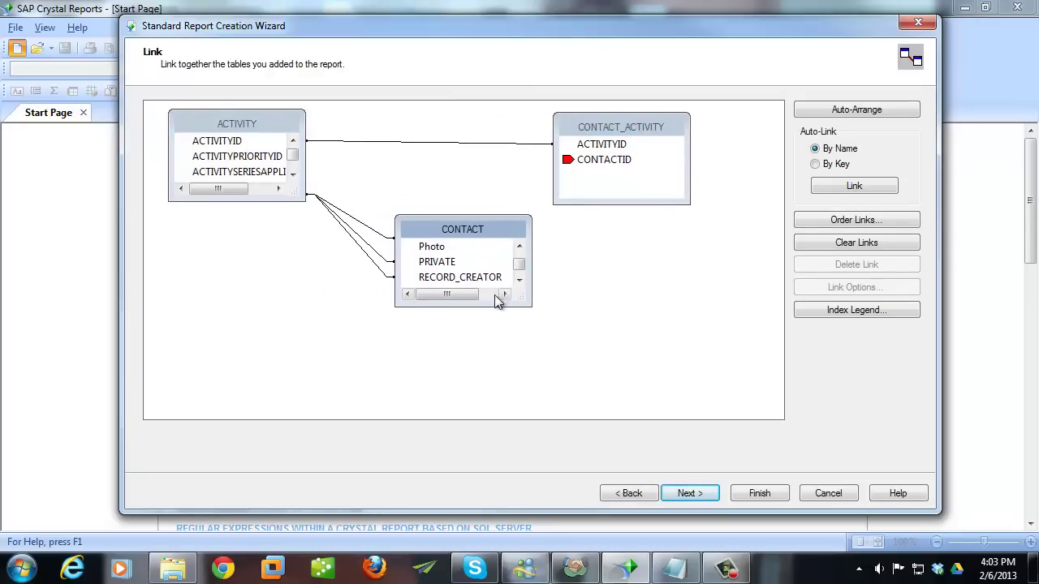
pyautogui.moveTo(492, 308); pyautogui.dragTo(493, 387)
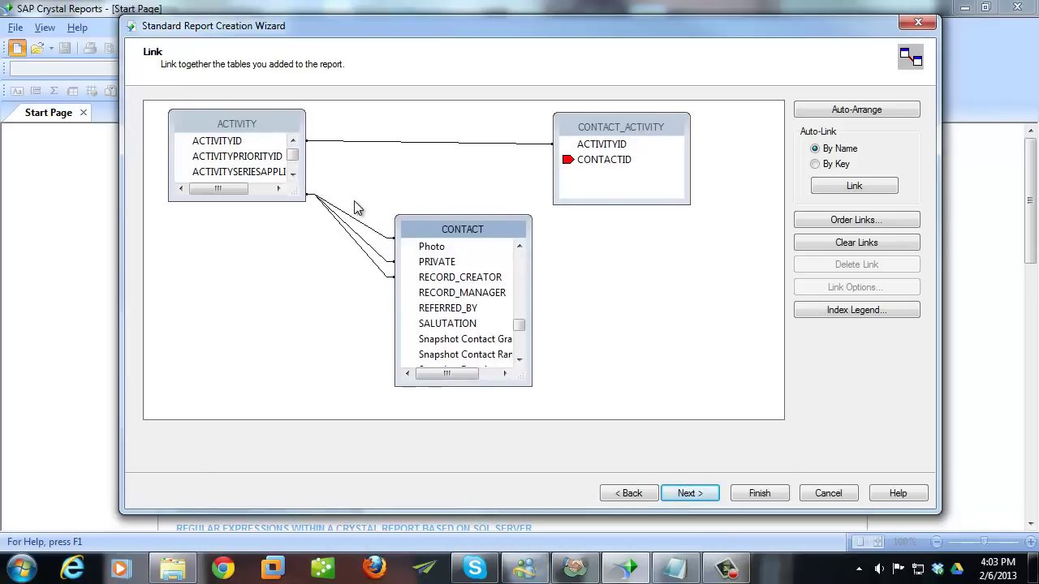
pyautogui.click(274, 127)
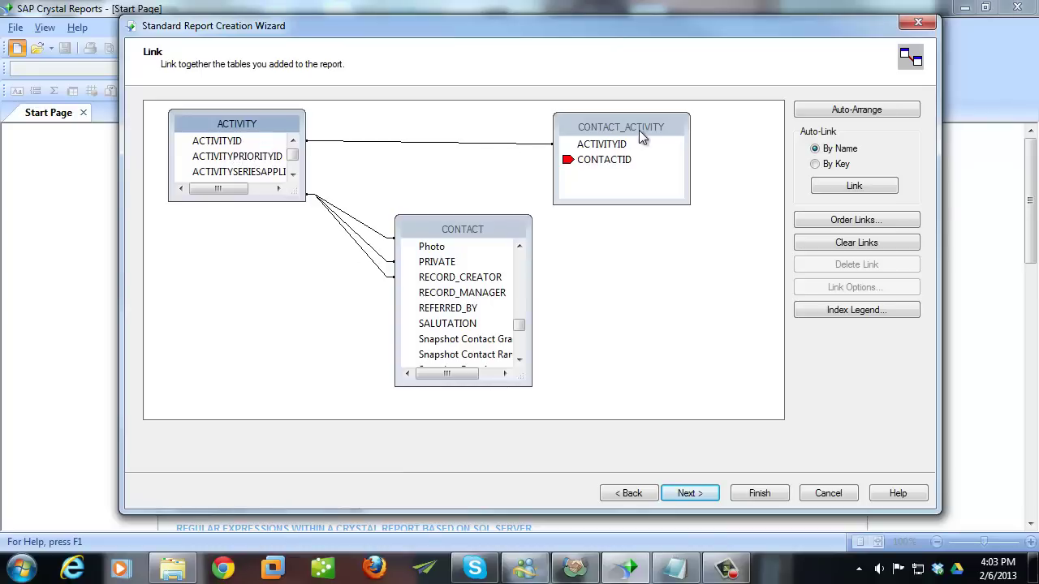
pyautogui.moveTo(638, 130); pyautogui.dragTo(481, 126)
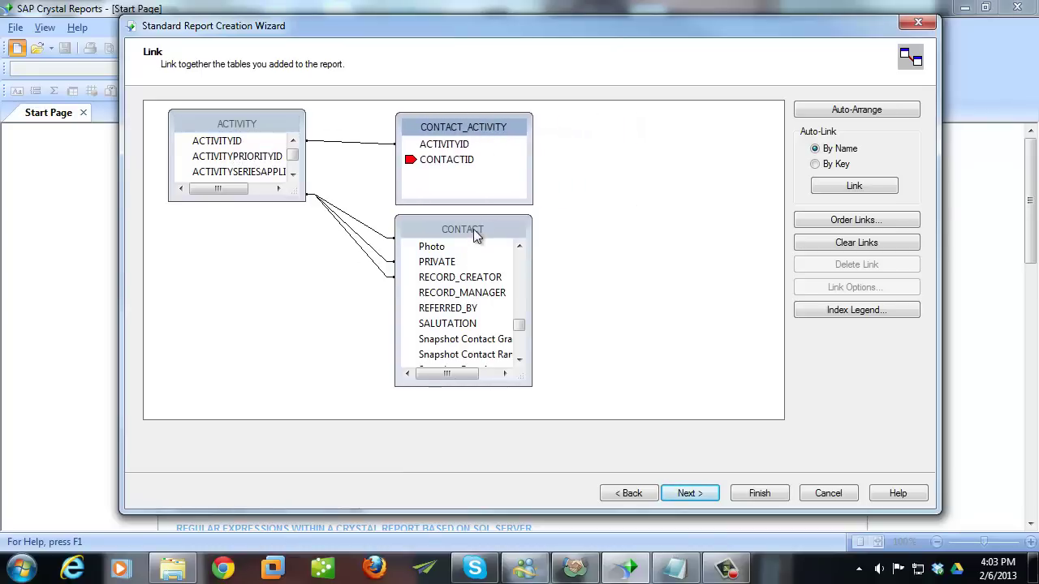
pyautogui.moveTo(476, 234); pyautogui.dragTo(497, 237)
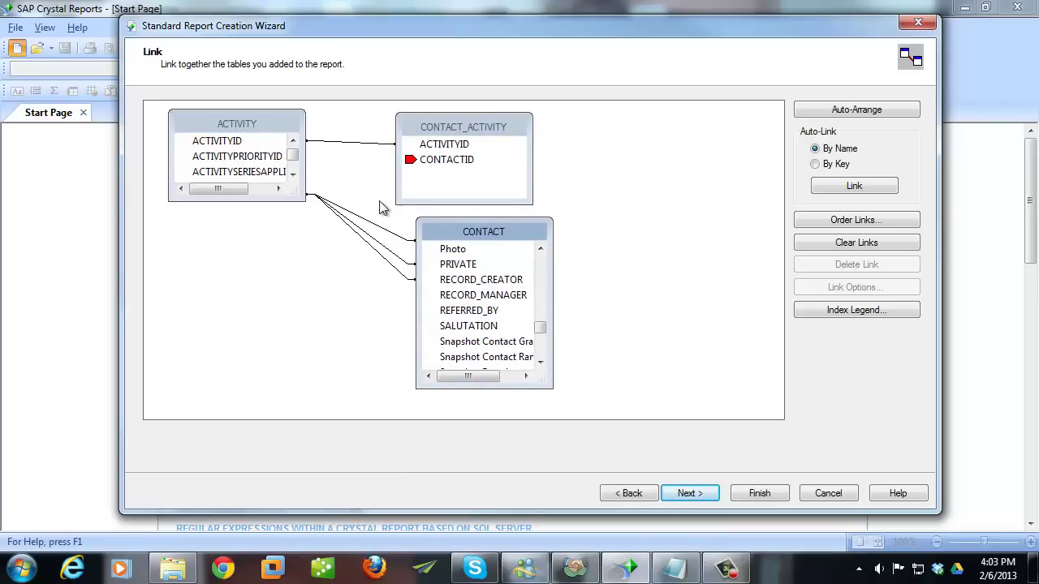
# - Remove all links between ACTIVITY and CONTACT, then move the CONTACT table beyond CONTACT_ACTIVITY and make it taller
pyautogui.rightClick(366, 221)
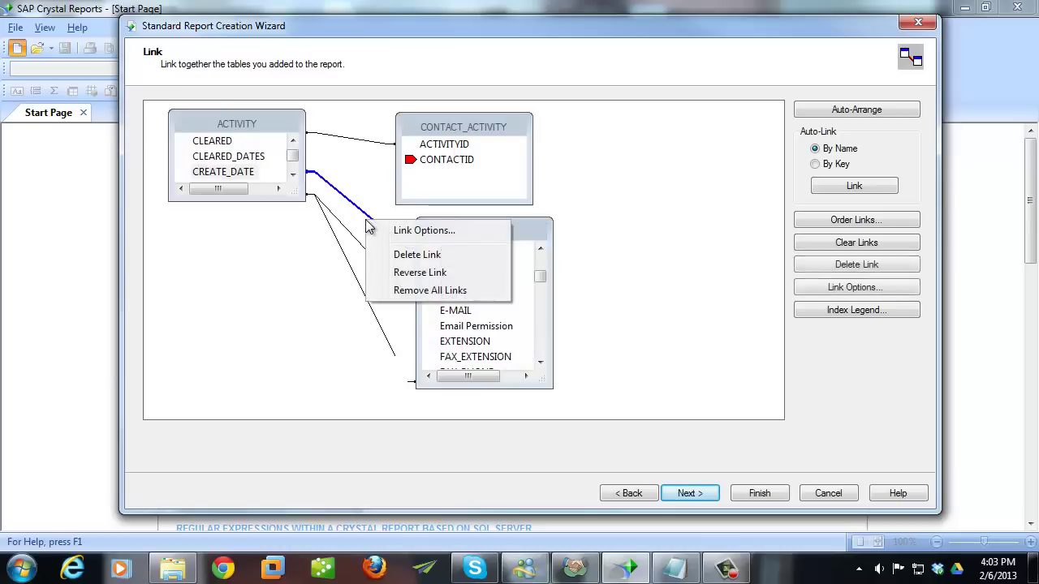
pyautogui.click(418, 290)
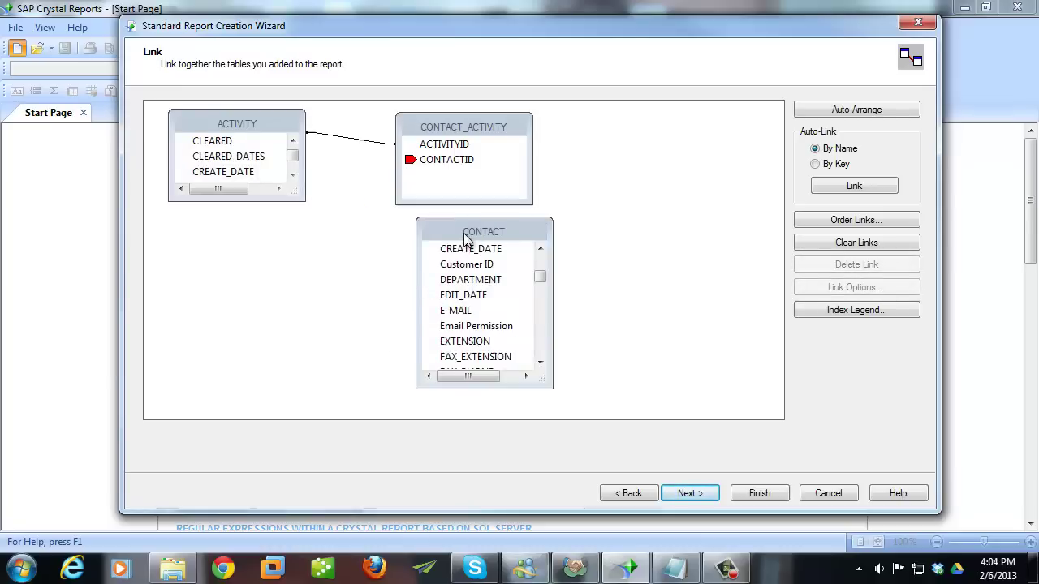
pyautogui.moveTo(467, 237); pyautogui.dragTo(649, 137)
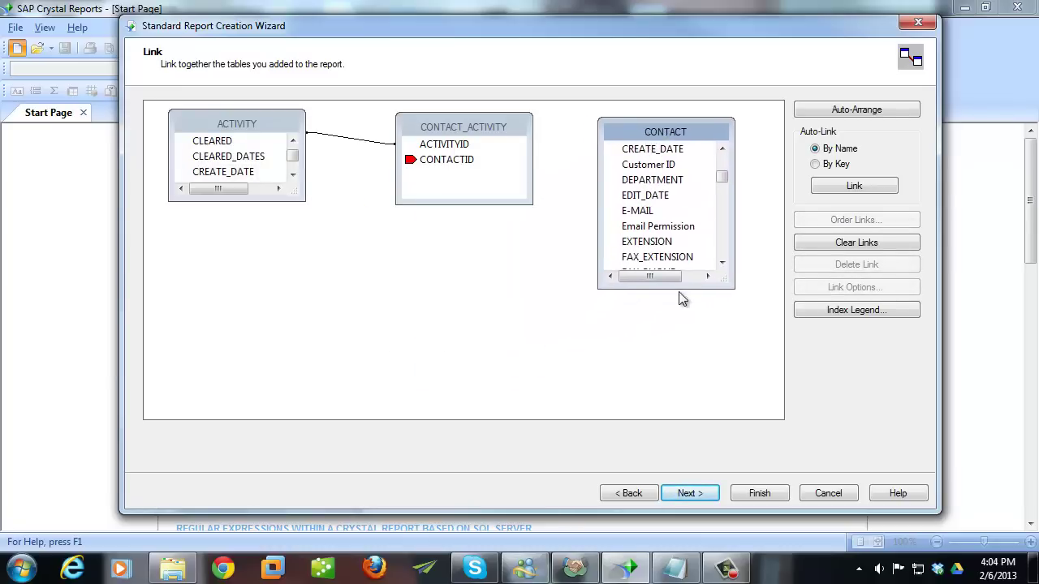
pyautogui.moveTo(681, 291); pyautogui.dragTo(679, 358)
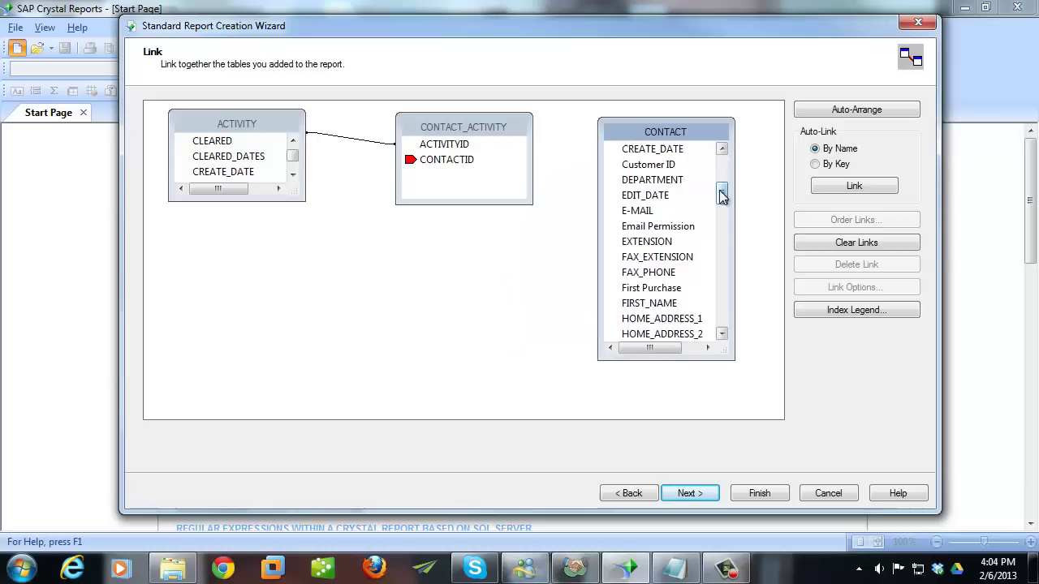
# - Link CONTACTID in CONTACT_ACTIVITY to CONTACTID in the CONTACT table and proceed to field selection
pyautogui.moveTo(722, 195); pyautogui.dragTo(723, 186)
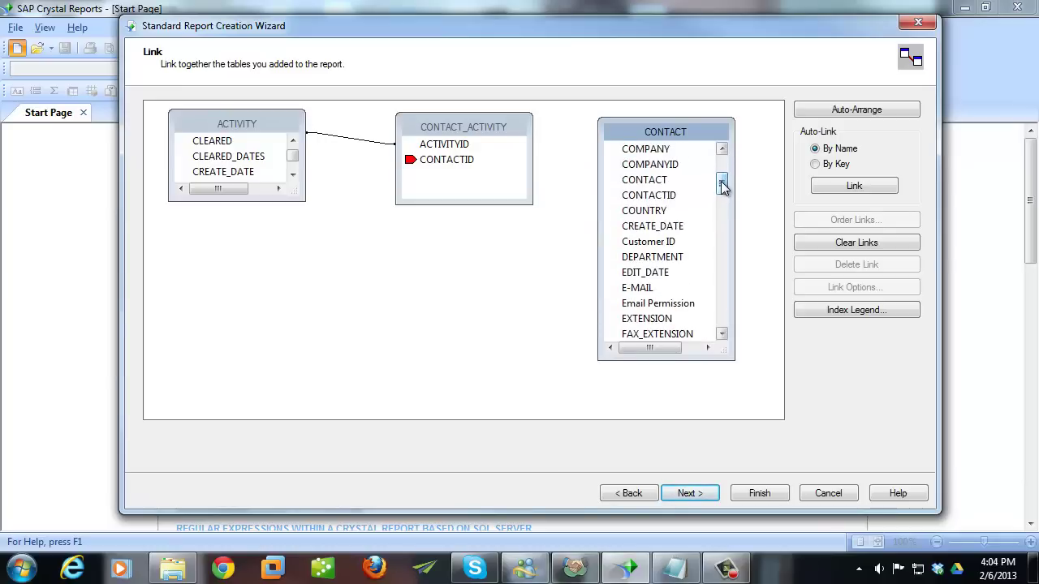
pyautogui.click(452, 161)
pyautogui.moveTo(454, 164); pyautogui.dragTo(630, 202)
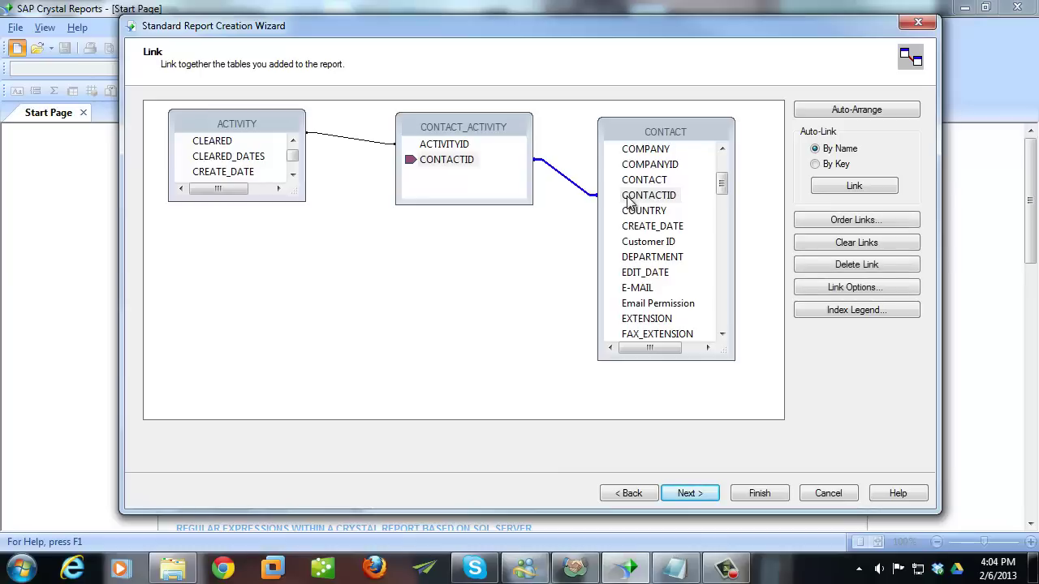
pyautogui.click(688, 495)
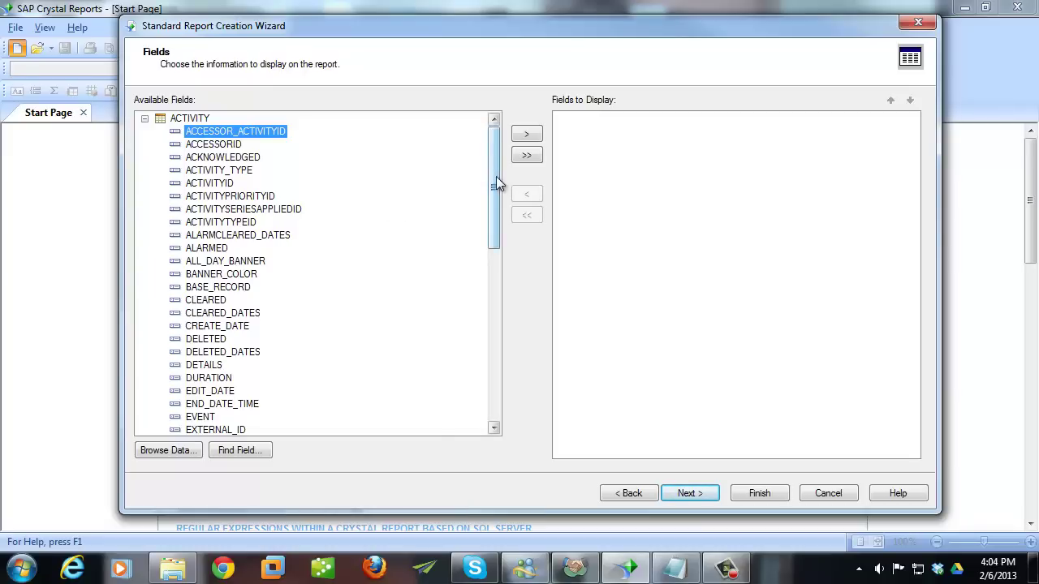
pyautogui.moveTo(495, 185); pyautogui.dragTo(496, 395)
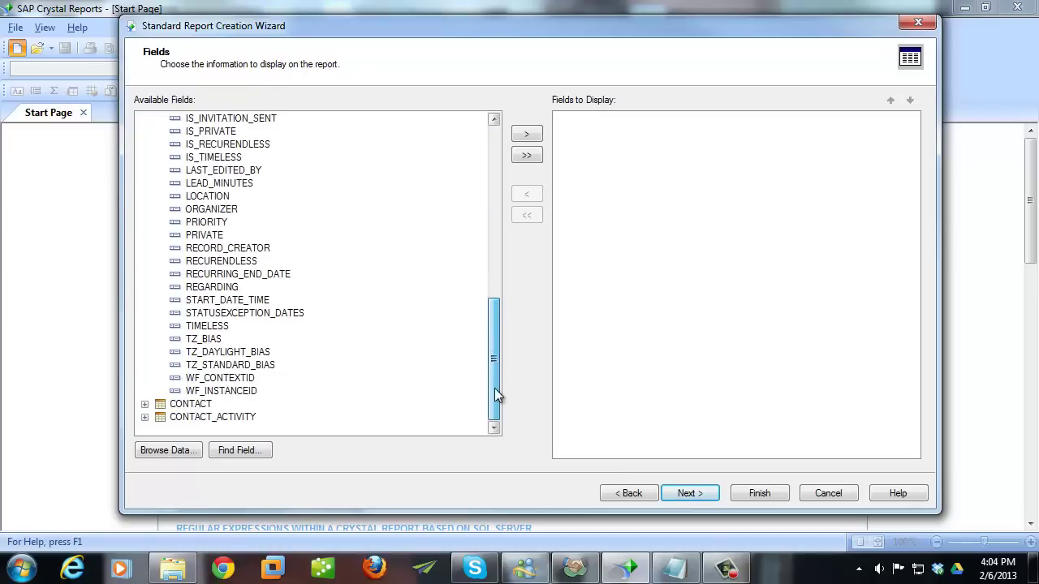
pyautogui.click(149, 414)
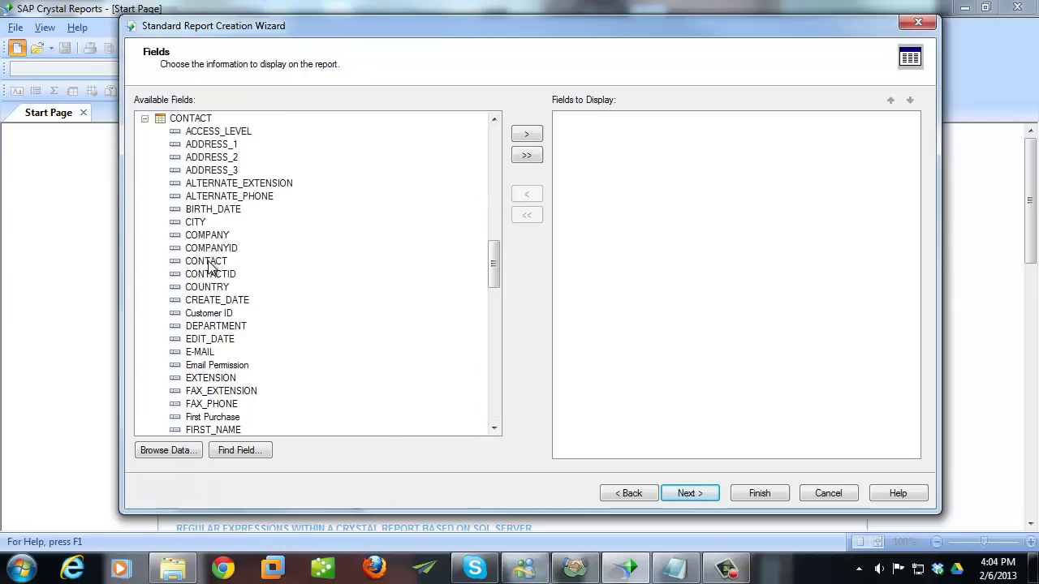
pyautogui.click(208, 262)
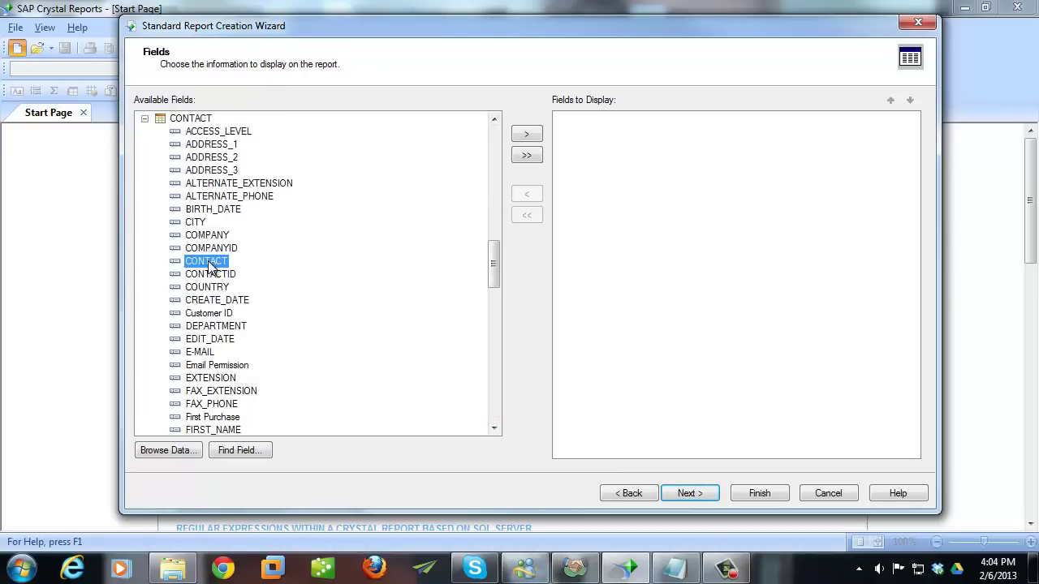
pyautogui.click(525, 134)
pyautogui.moveTo(491, 256)
pyautogui.mouseDown()
pyautogui.moveTo(491, 146)
pyautogui.moveTo(492, 252)
pyautogui.mouseUp()
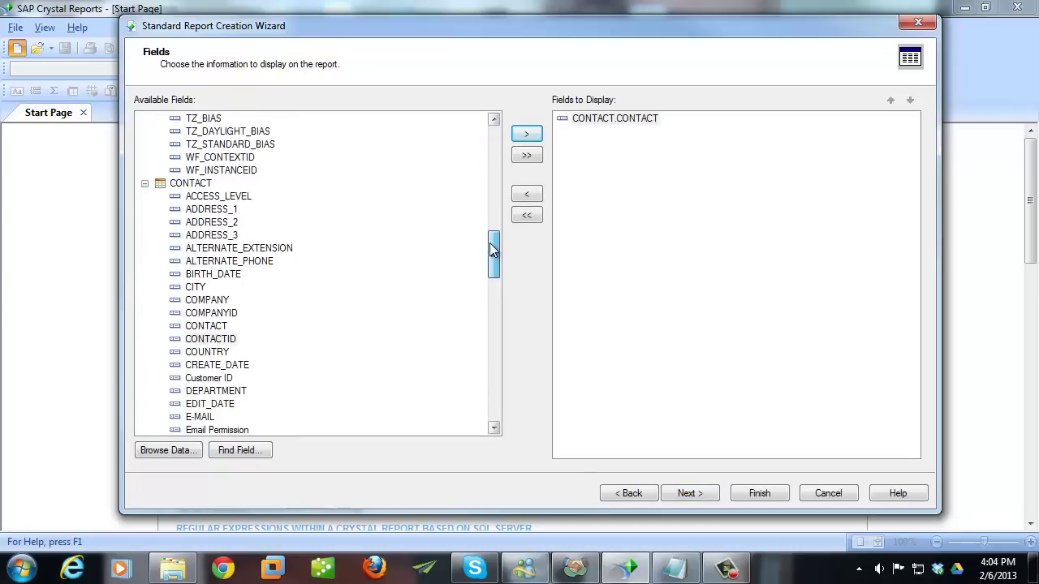
pyautogui.click(614, 119)
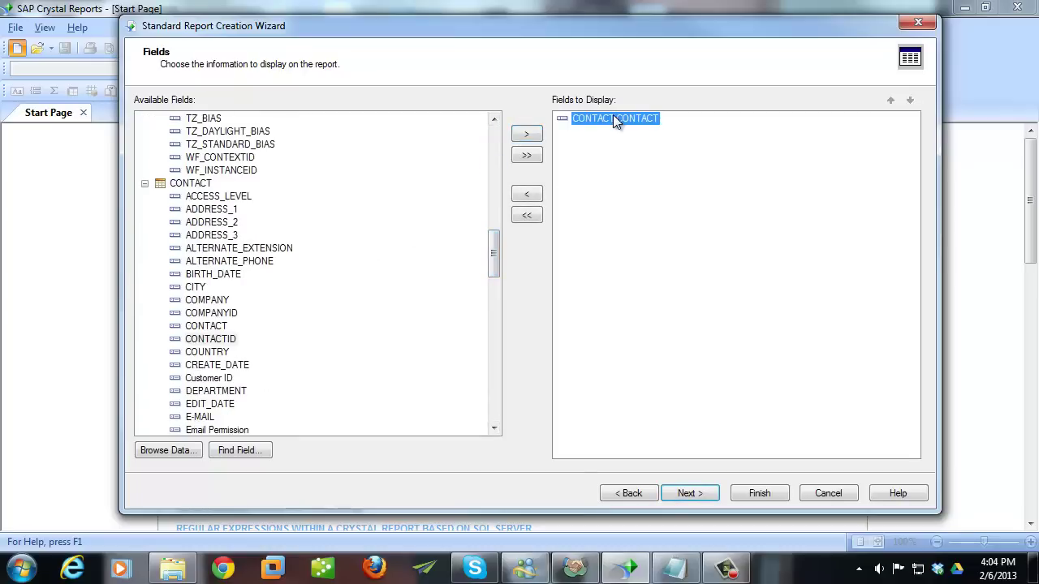
pyautogui.click(522, 197)
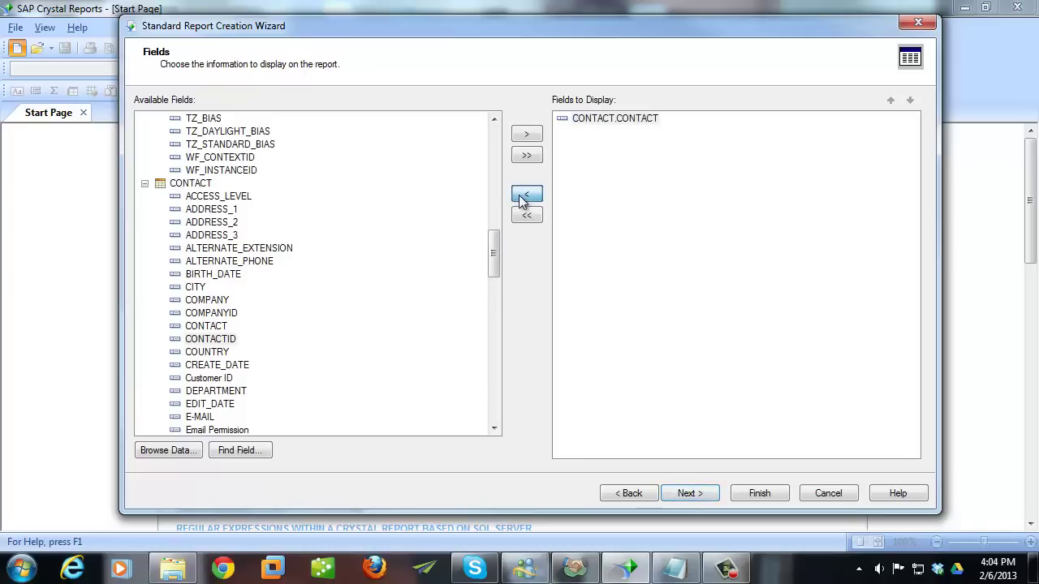
# - Add START_DATE_TIME, REGARDING and ACTIVITY_TYPE from the ACTIVITY table as display fields and proceed to grouping
pyautogui.moveTo(494, 257); pyautogui.dragTo(484, 211)
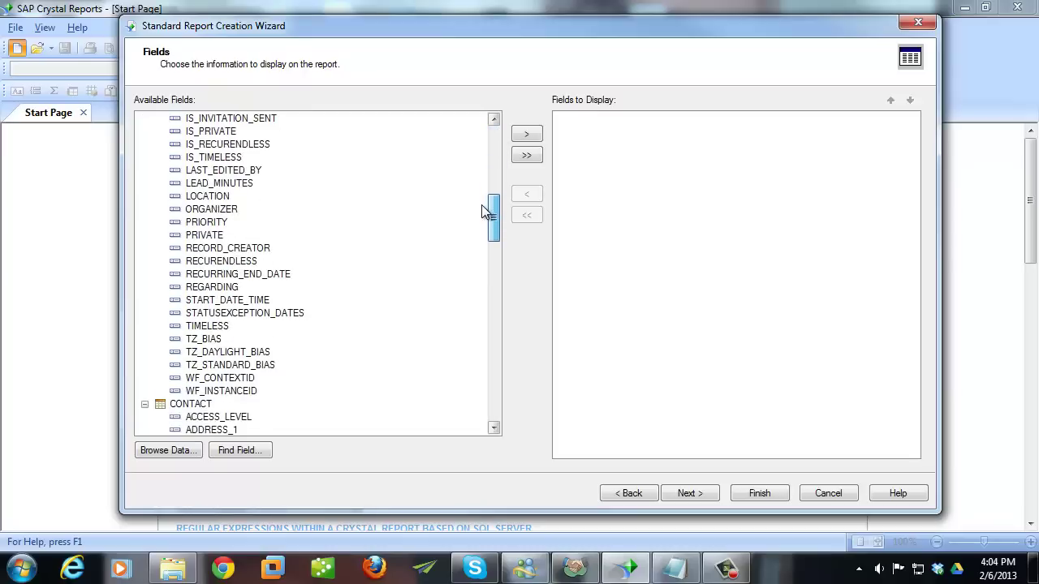
pyautogui.click(240, 300)
pyautogui.click(527, 135)
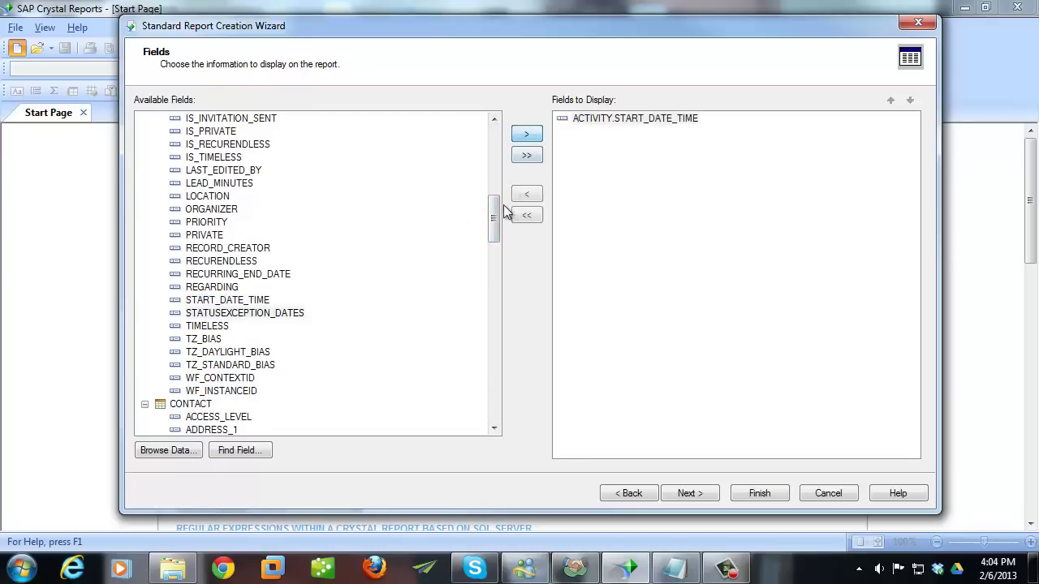
pyautogui.moveTo(493, 210)
pyautogui.mouseDown()
pyautogui.moveTo(497, 166)
pyautogui.moveTo(495, 206)
pyautogui.mouseUp()
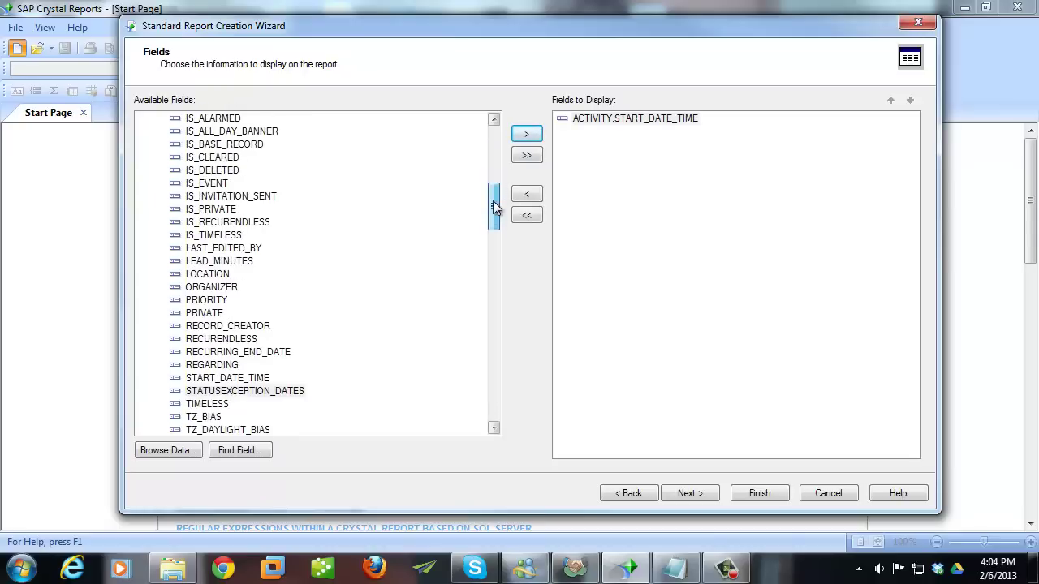
pyautogui.click(232, 368)
pyautogui.click(532, 135)
pyautogui.moveTo(495, 205); pyautogui.dragTo(495, 138)
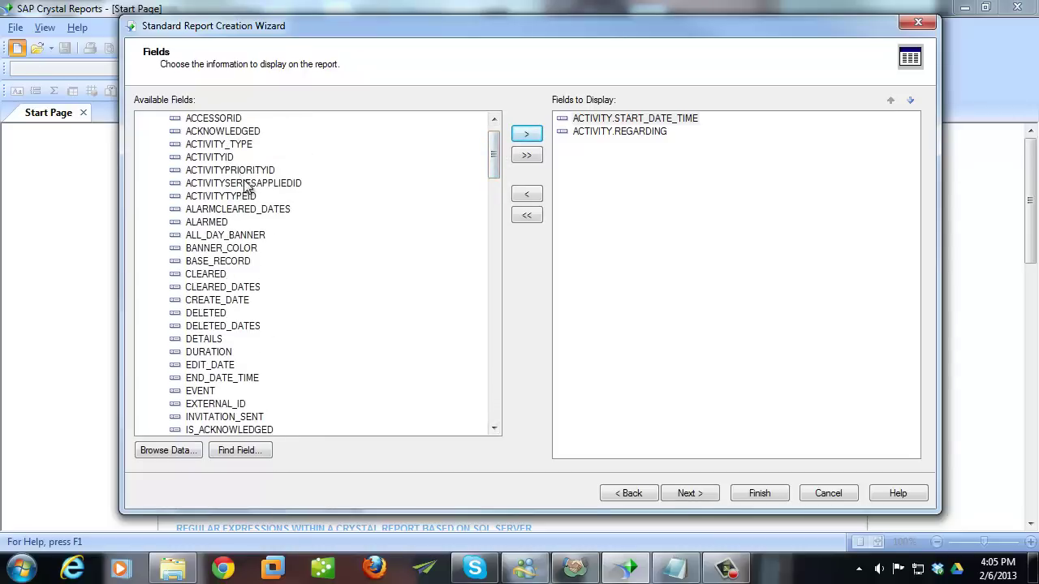
pyautogui.click(242, 147)
pyautogui.click(526, 135)
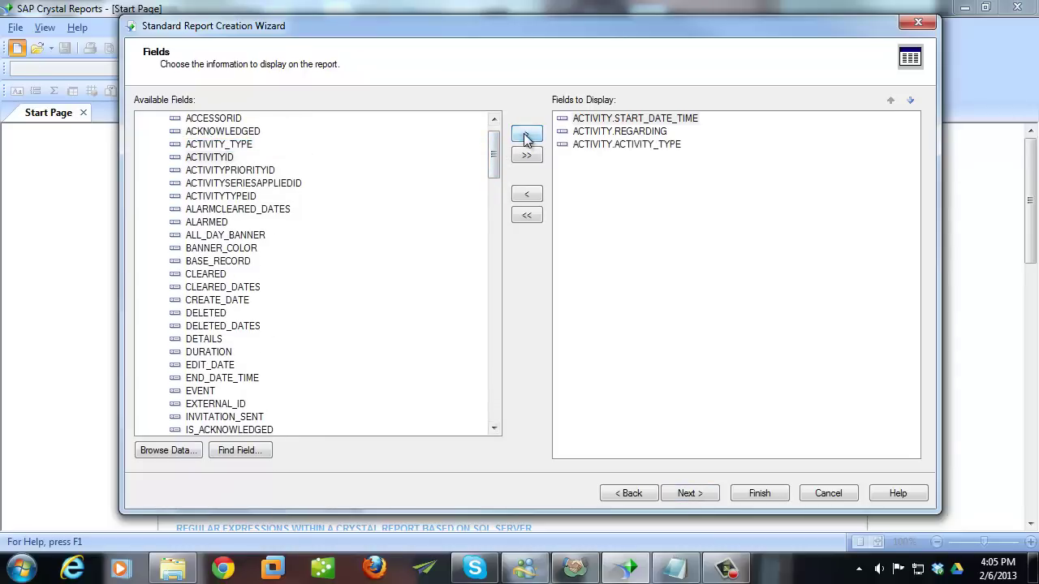
pyautogui.click(687, 494)
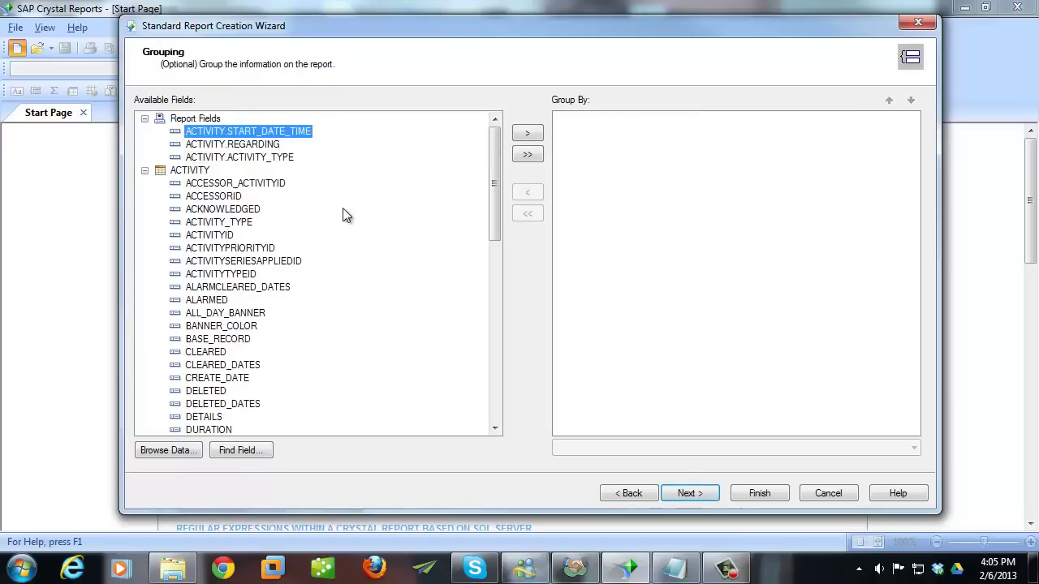
# - Group the report by the CONTACT field of the CONTACT table in ascending order and proceed to the summaries
pyautogui.moveTo(500, 161); pyautogui.dragTo(495, 353)
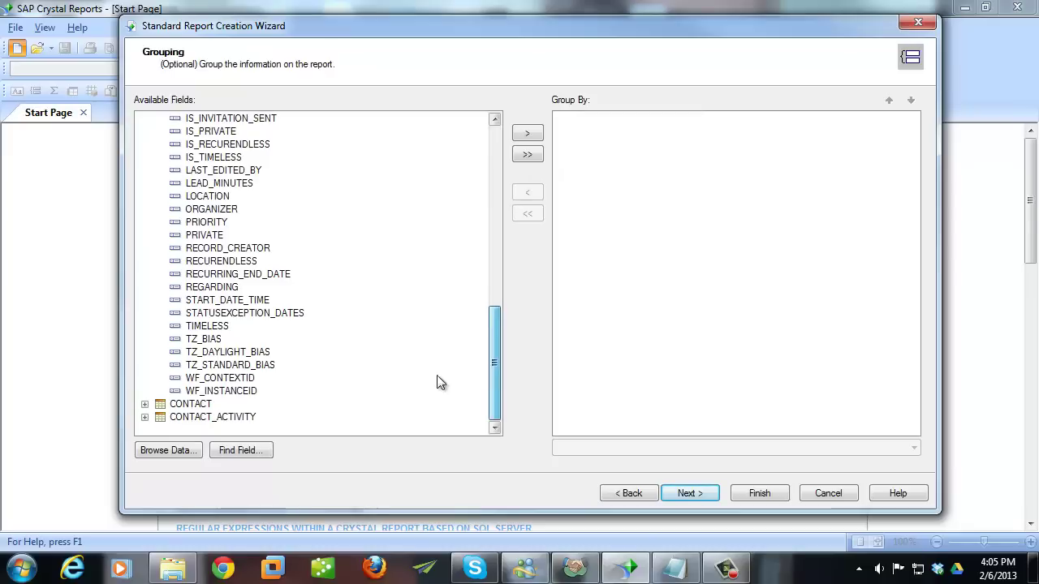
pyautogui.click(145, 404)
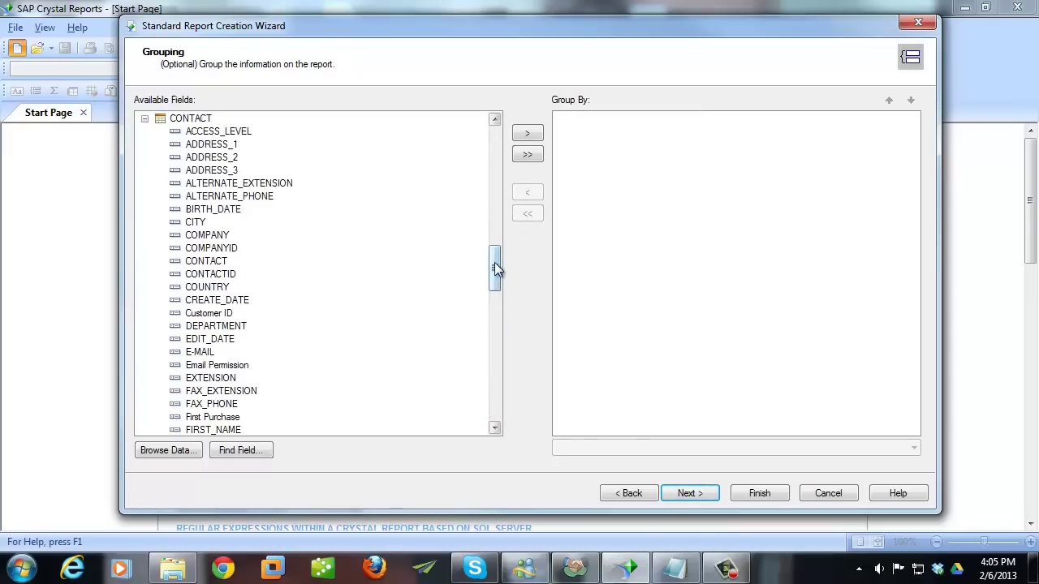
pyautogui.moveTo(495, 267); pyautogui.dragTo(495, 272)
pyautogui.click(213, 237)
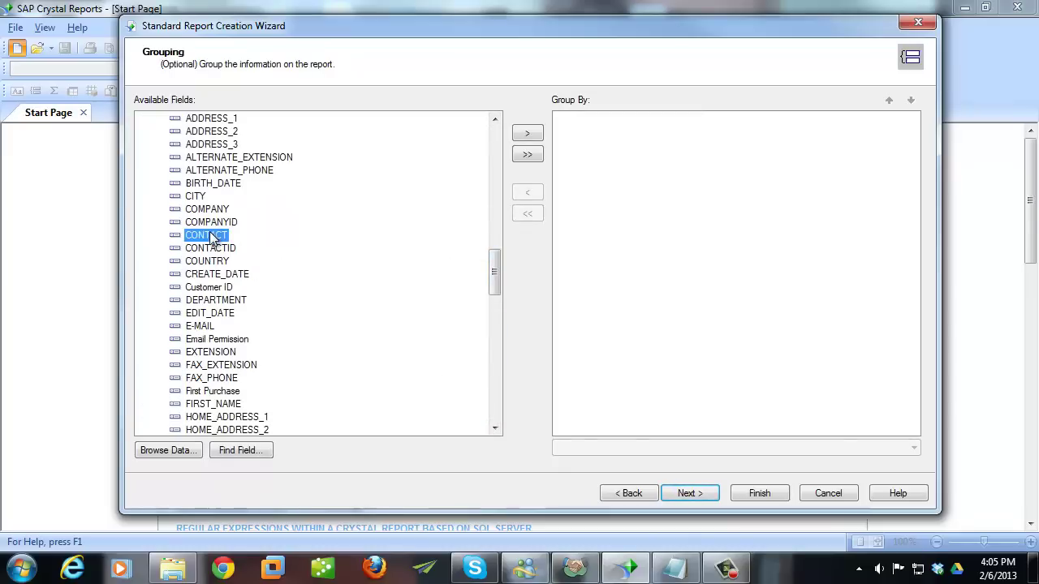
pyautogui.click(529, 134)
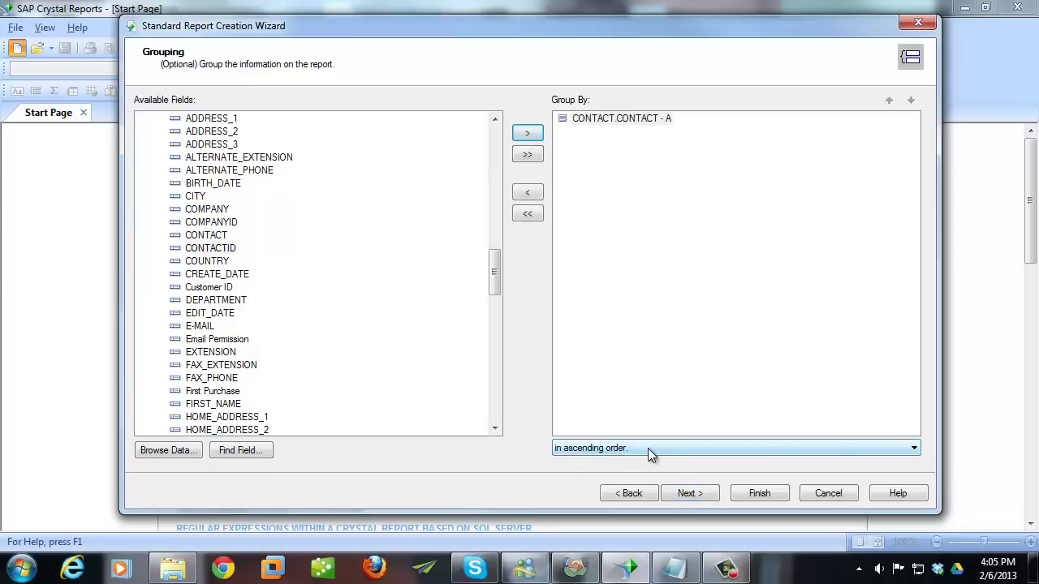
pyautogui.click(674, 495)
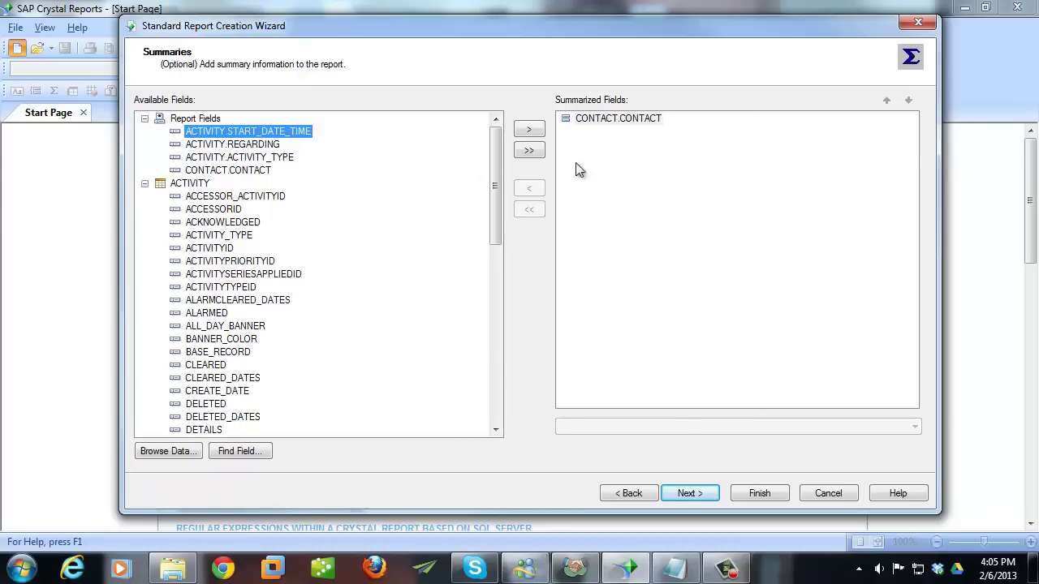
# - Add a summary of ACTIVITY.REGARDING under the contact group and set its calculation to Count
pyautogui.click(242, 146)
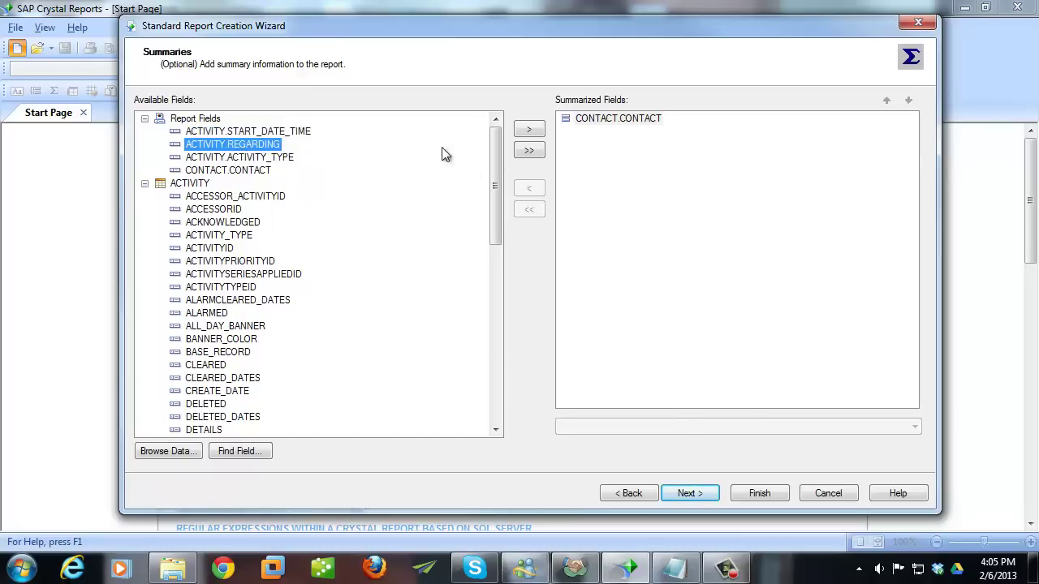
pyautogui.click(529, 131)
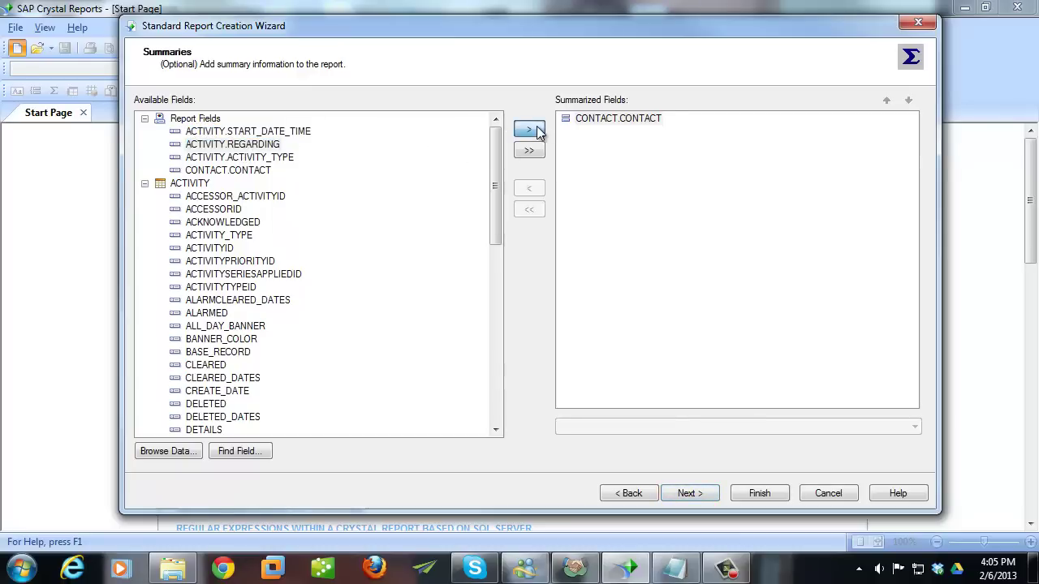
pyautogui.click(643, 135)
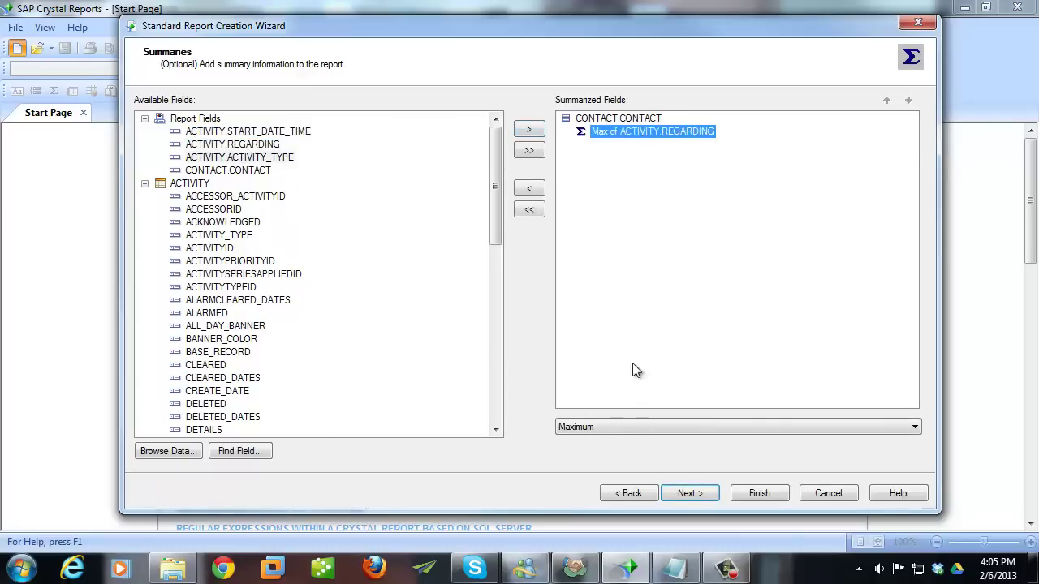
pyautogui.click(612, 427)
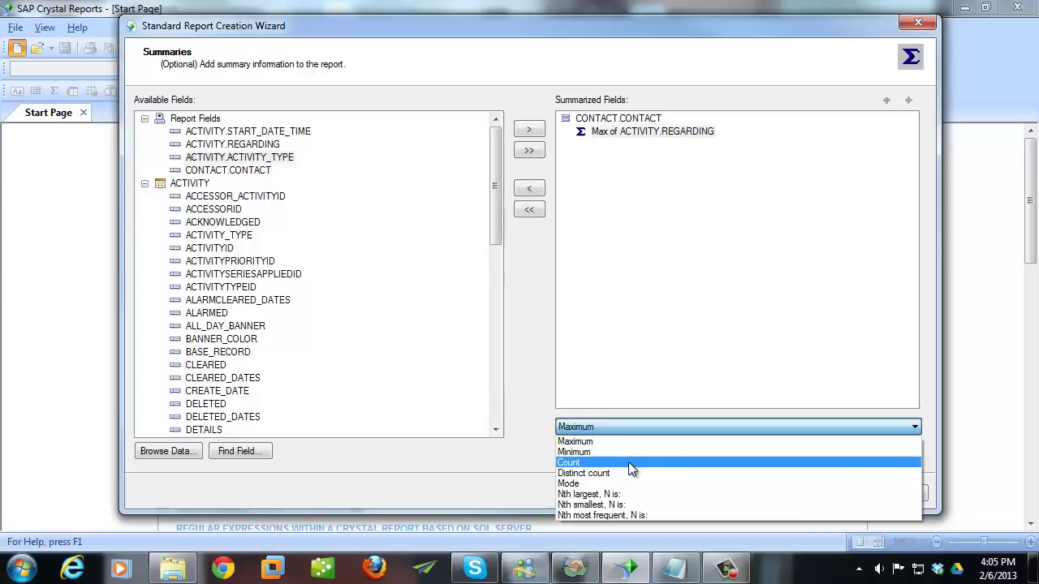
pyautogui.click(629, 462)
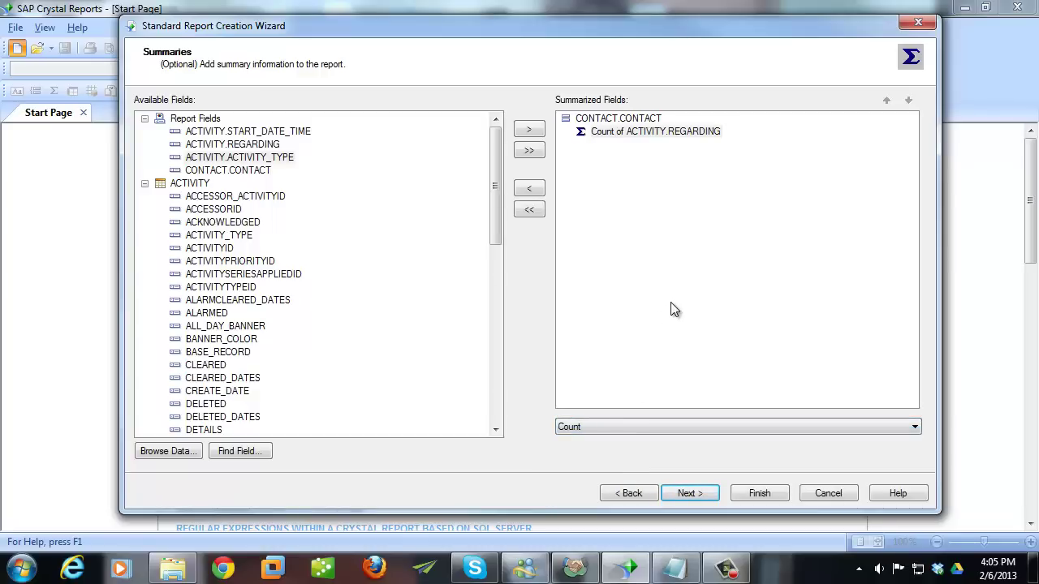
# - Proceed to record selection, keeping group ordering at None and including no chart
pyautogui.click(679, 495)
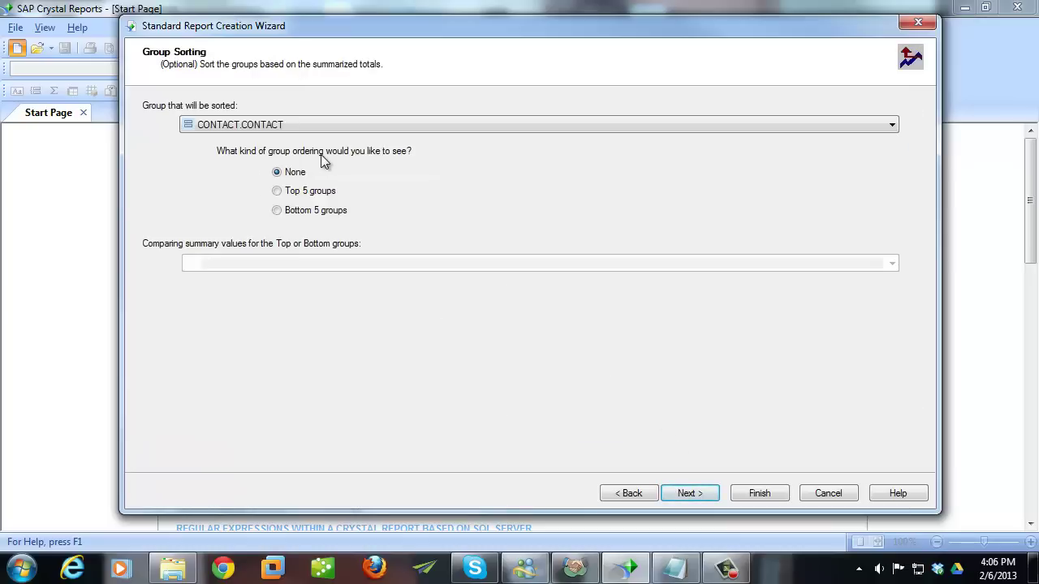
pyautogui.click(689, 493)
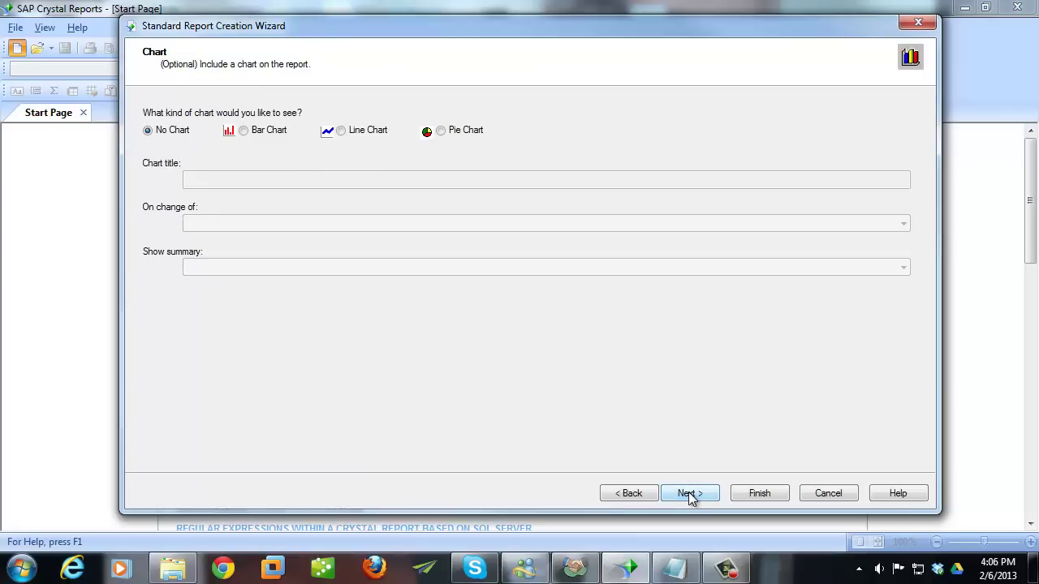
pyautogui.click(688, 494)
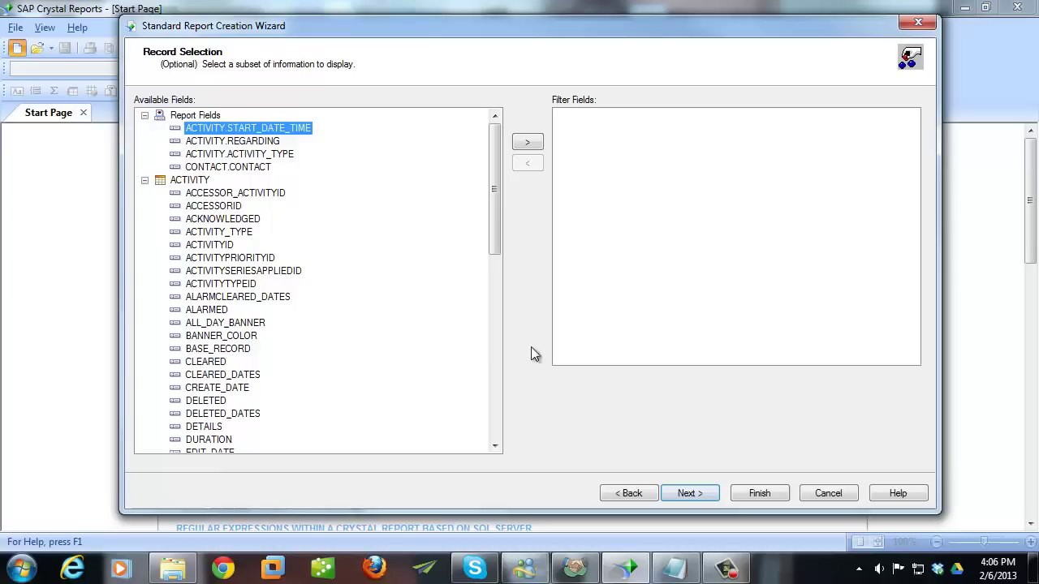
# - Filter the records on CONTACT.CONTACT with the condition "is not equal to" an empty value and proceed to the template choice
pyautogui.click(251, 169)
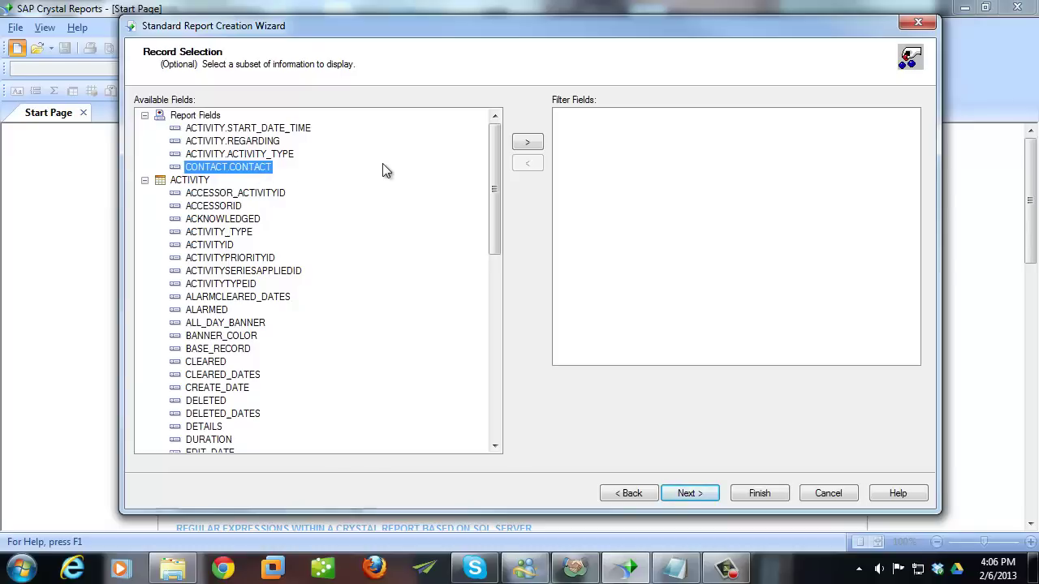
pyautogui.click(526, 144)
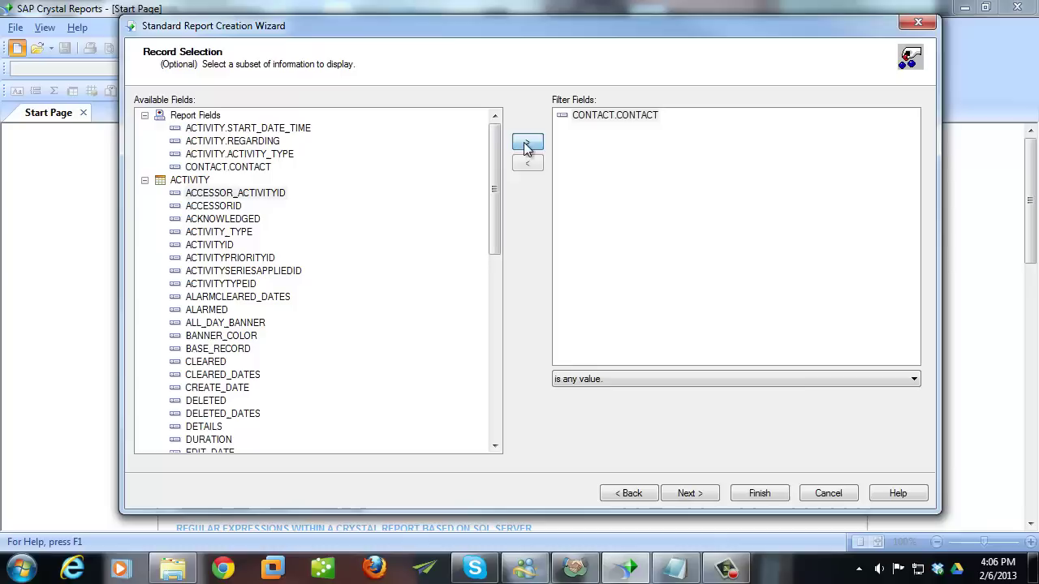
pyautogui.click(645, 380)
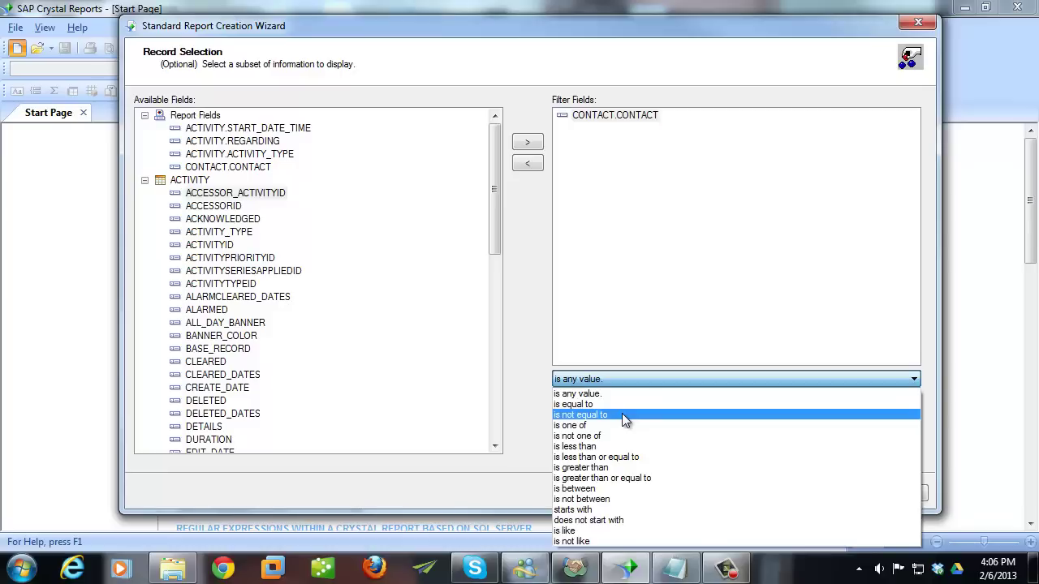
pyautogui.click(622, 413)
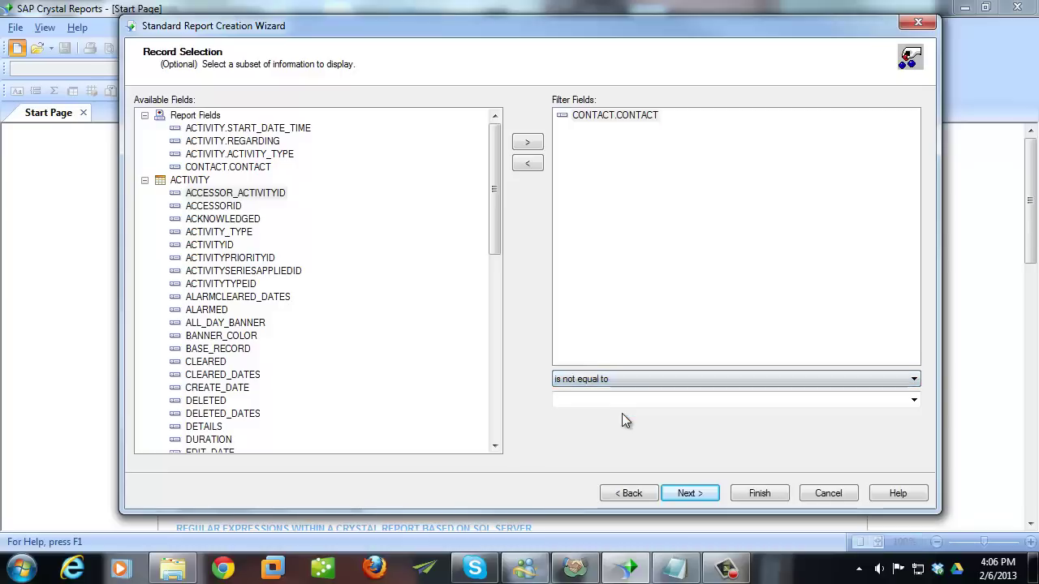
pyautogui.click(676, 495)
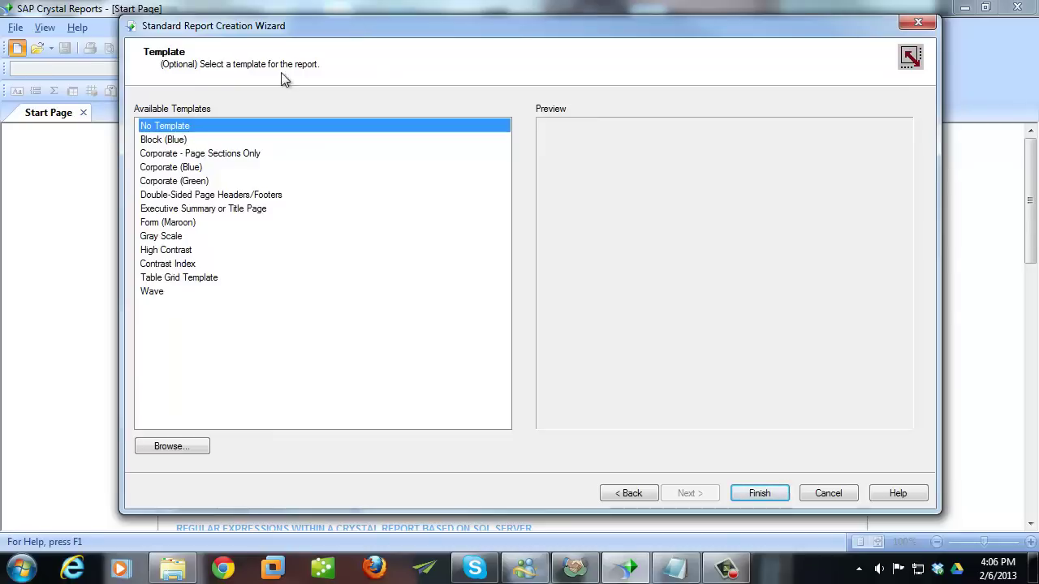
# - Apply the Block (Blue) template and finish generating the report
pyautogui.click(217, 143)
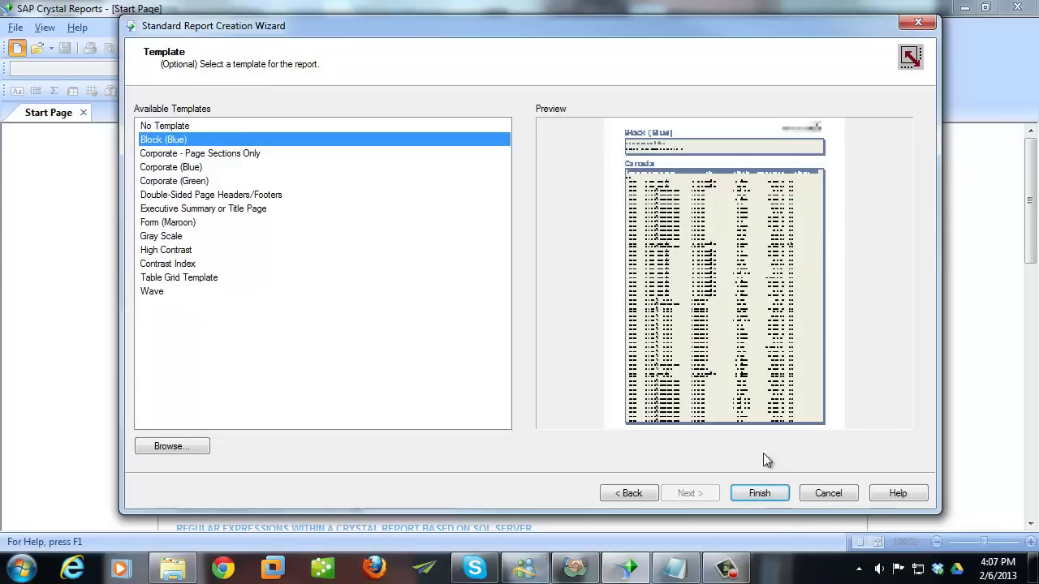
pyautogui.click(760, 494)
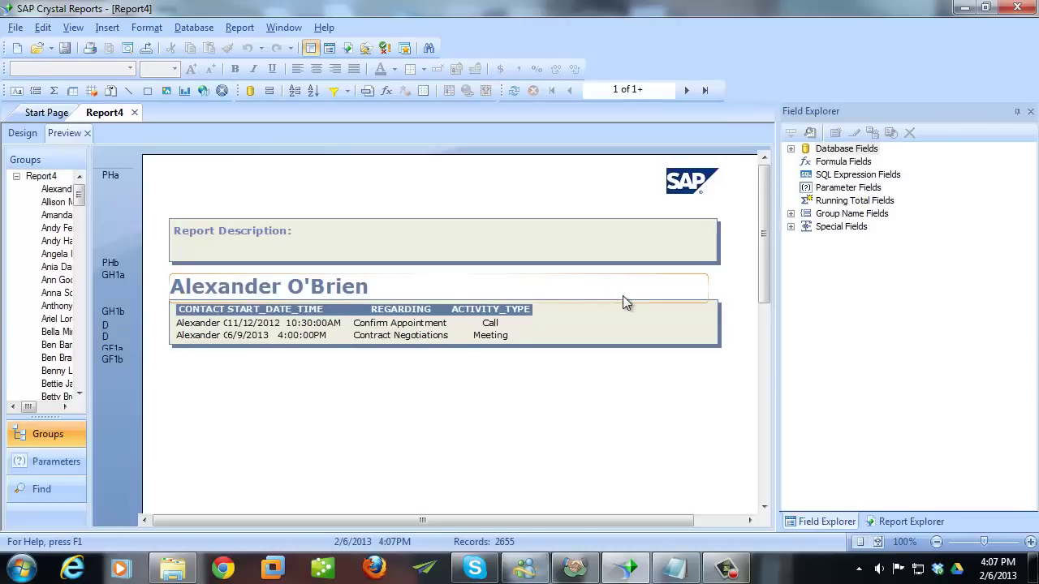
# - Examine the report preview, checking the second contact group's activities and the pages through page 9
pyautogui.click(57, 203)
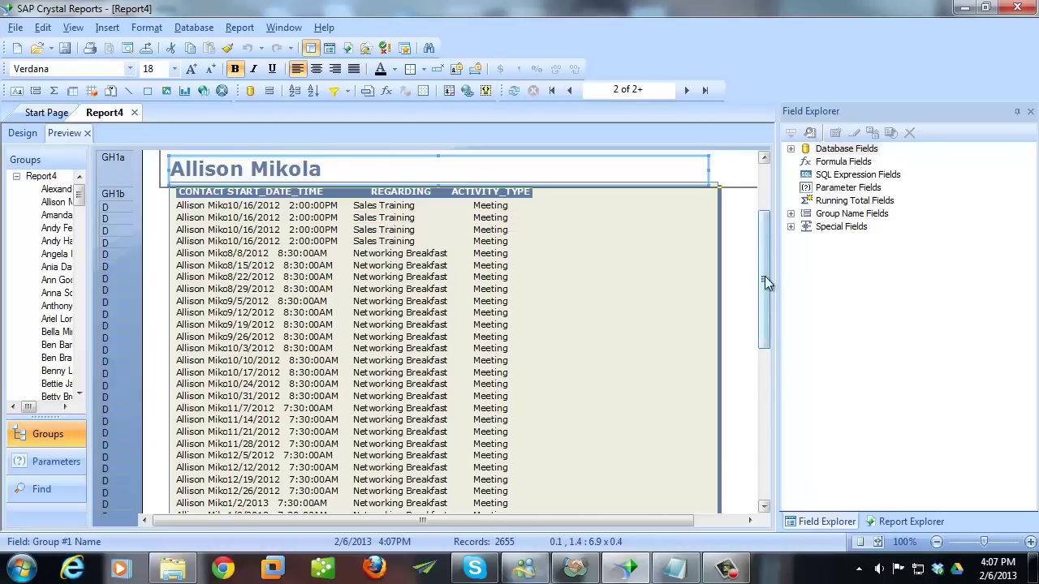
pyautogui.moveTo(765, 276); pyautogui.dragTo(765, 220)
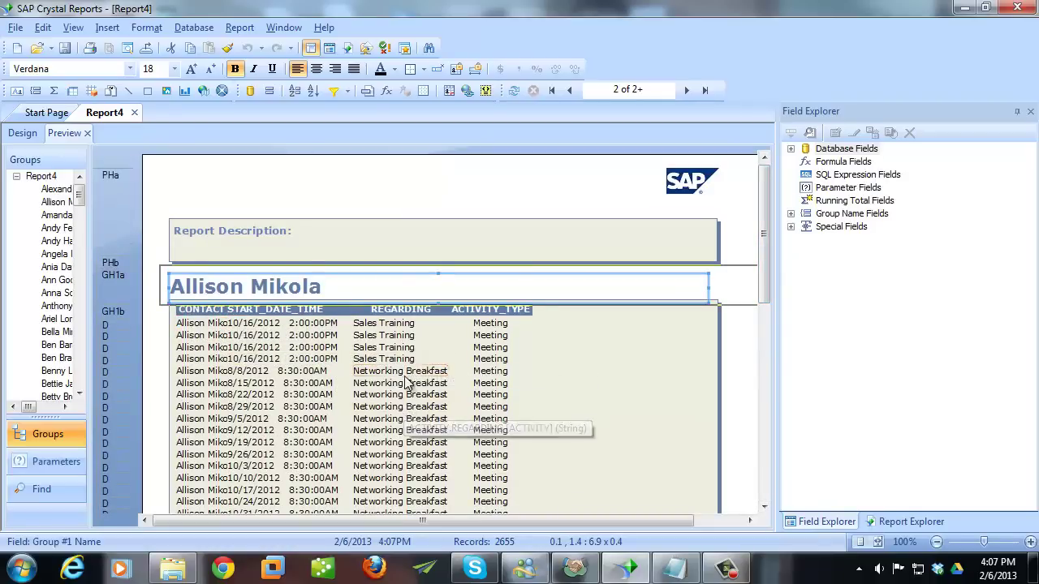
pyautogui.moveTo(761, 273); pyautogui.dragTo(763, 458)
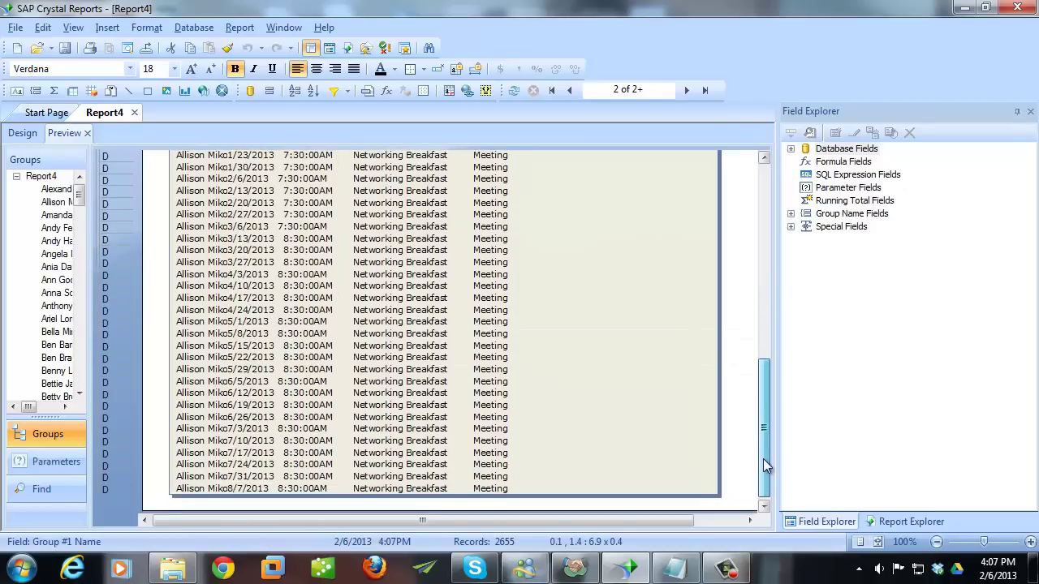
pyautogui.click(686, 92)
pyautogui.click(687, 91)
pyautogui.click(686, 92)
pyautogui.click(686, 92)
pyautogui.click(687, 92)
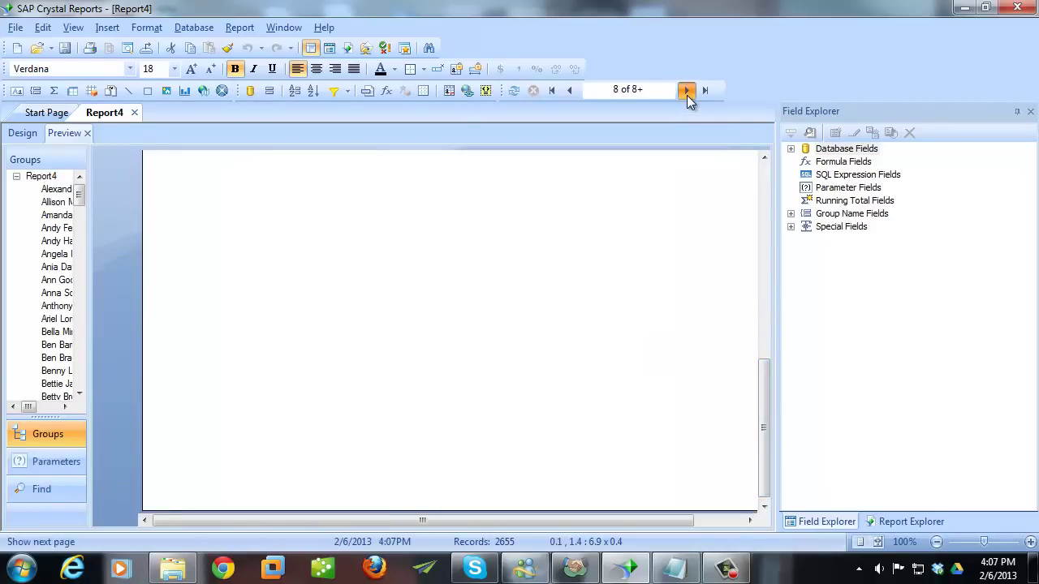
pyautogui.click(686, 91)
pyautogui.click(687, 92)
pyautogui.moveTo(767, 387); pyautogui.dragTo(763, 195)
pyautogui.click(304, 425)
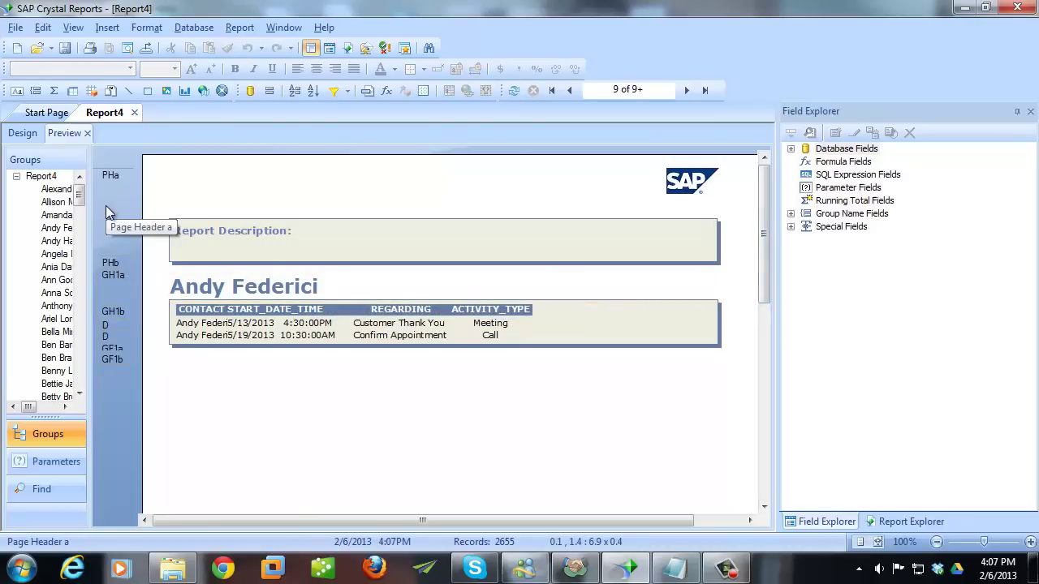
# - In the report design, delete the CONTACT column heading from the group header and the CONTACT field from the Details section
pyautogui.click(24, 133)
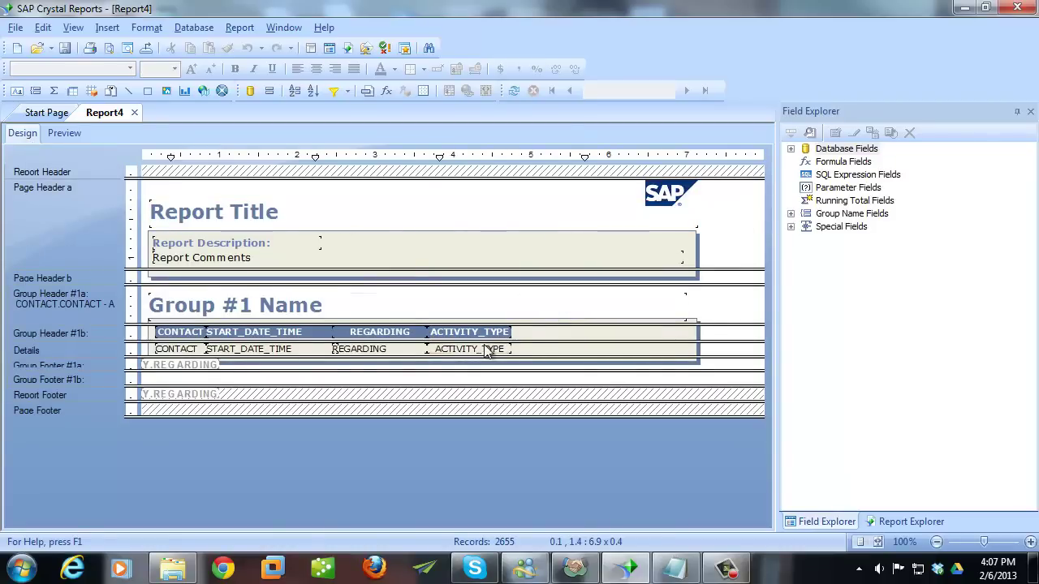
pyautogui.click(188, 332)
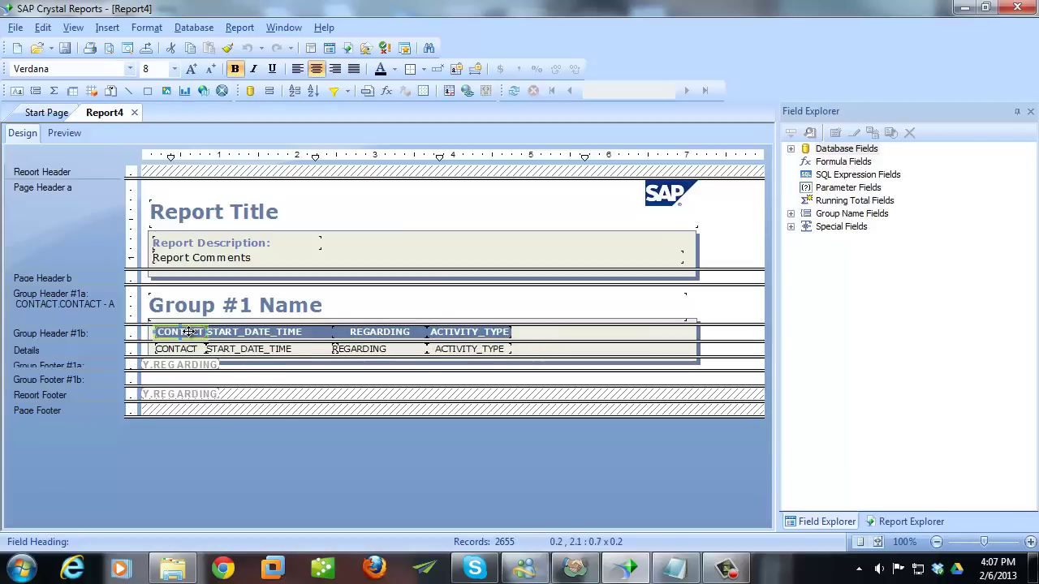
pyautogui.press('Delete')
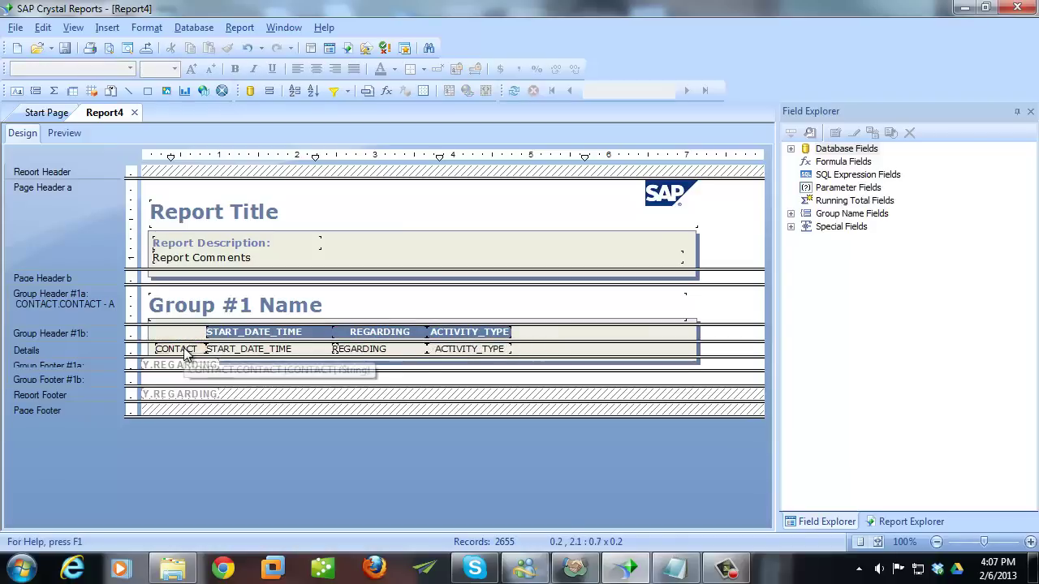
pyautogui.click(184, 348)
pyautogui.press('Delete')
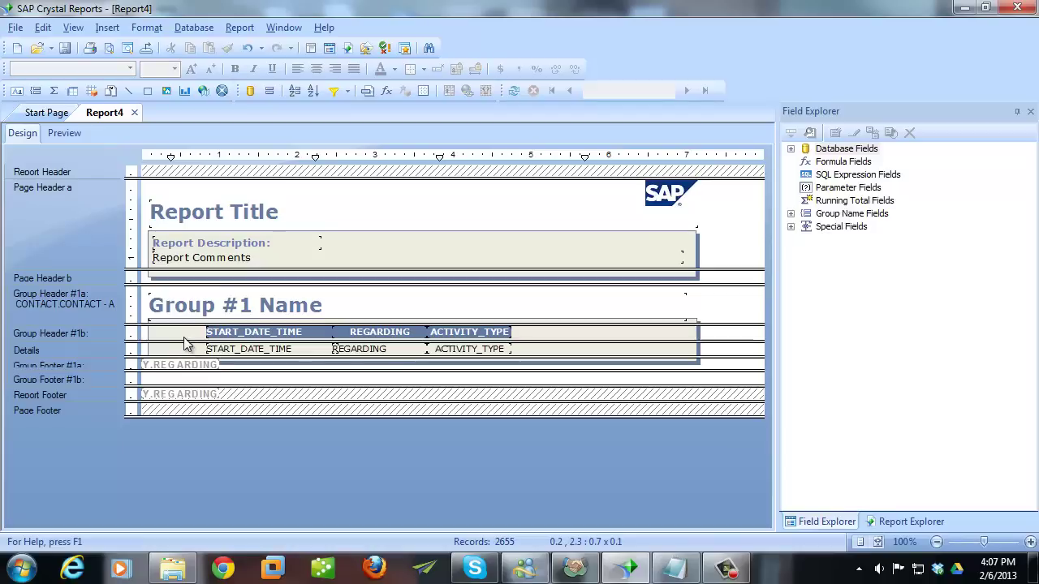
# - Shift the START_DATE_TIME heading and detail field together to the left edge of the box, at about 0.2 in
pyautogui.click(224, 332)
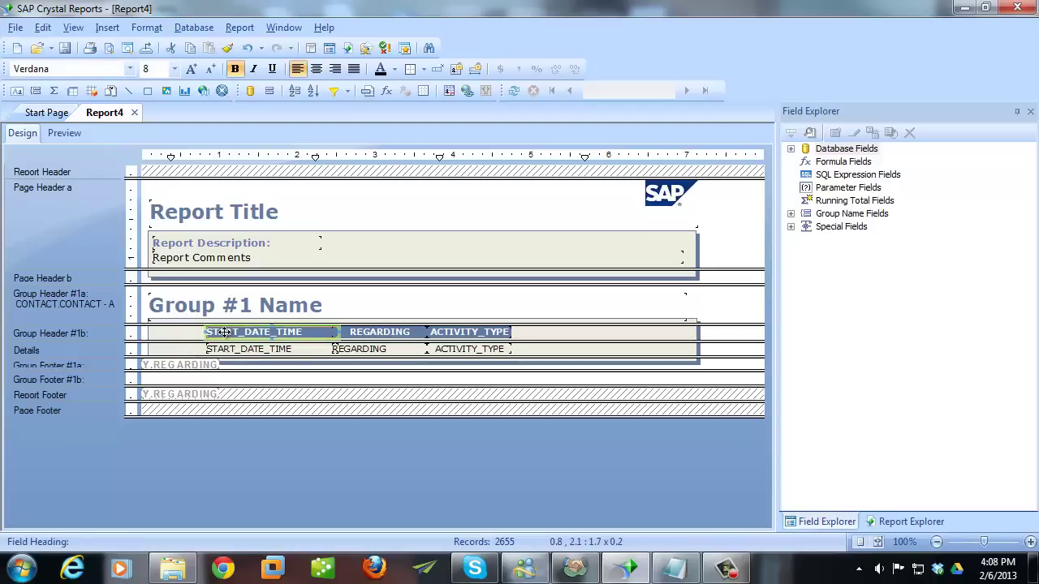
pyautogui.keyDown('ctrl'); pyautogui.click(226, 349); pyautogui.keyUp('ctrl')
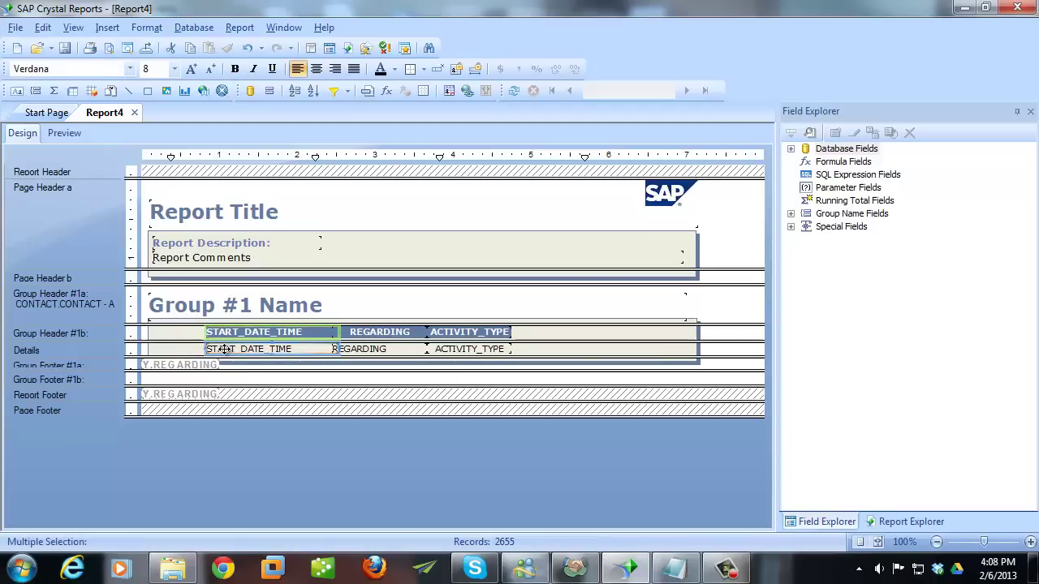
pyautogui.press('Left')
pyautogui.press('Left')
pyautogui.press('Left')
pyautogui.press('Left')
pyautogui.press('Left')
pyautogui.press('Left')
pyautogui.press('Left')
pyautogui.press('Left')
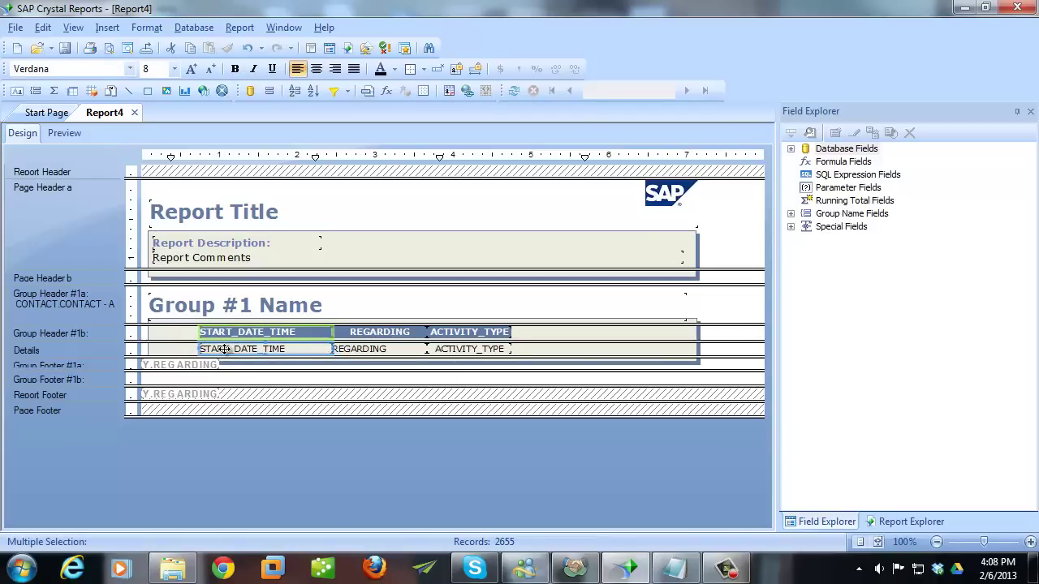
pyautogui.press('Left')
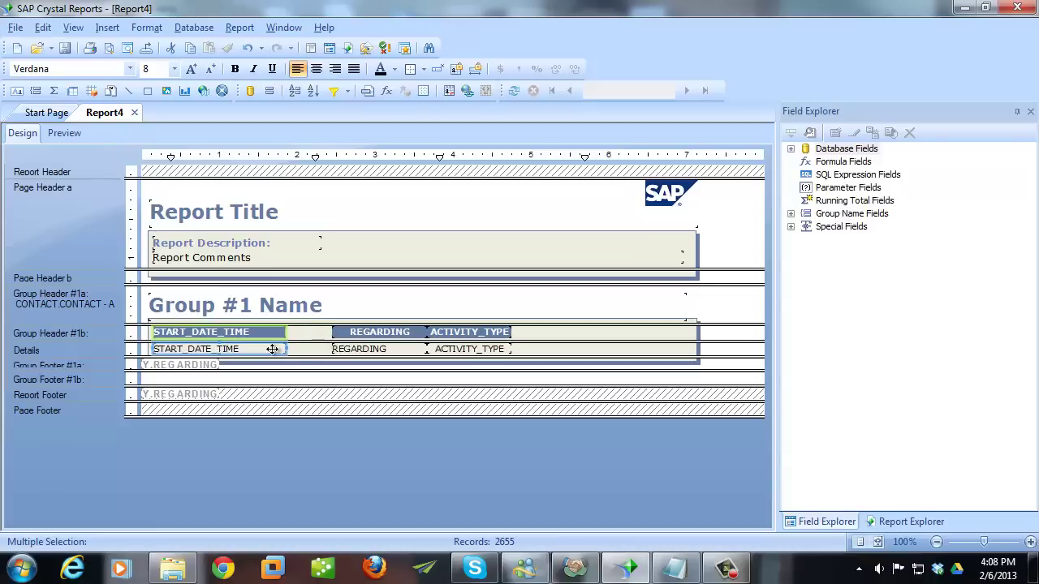
pyautogui.click(314, 341)
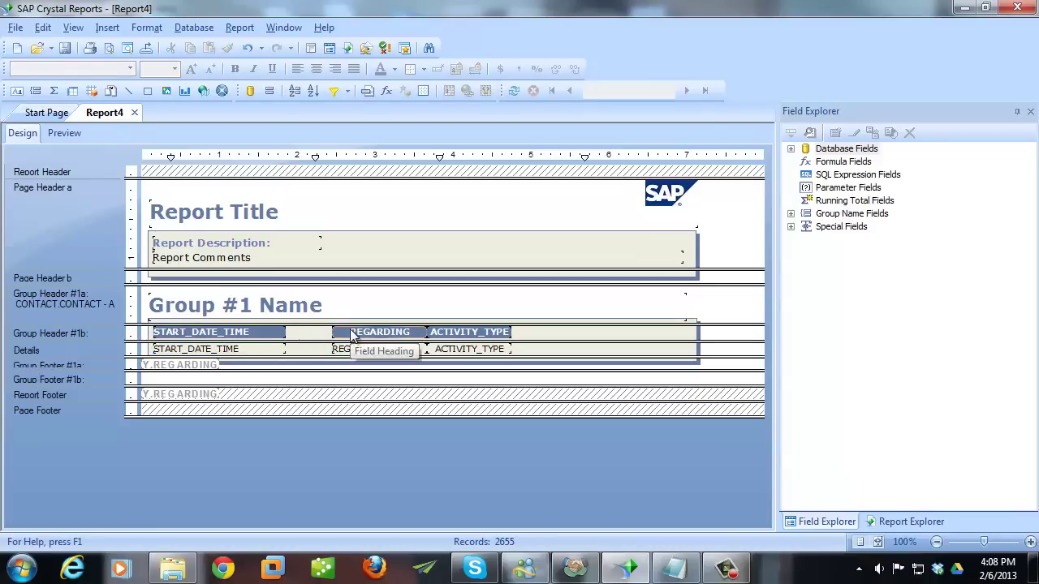
# - Shift the REGARDING heading and its detail field left to about 1.9 in, directly beside the START_DATE_TIME column
pyautogui.click(349, 331)
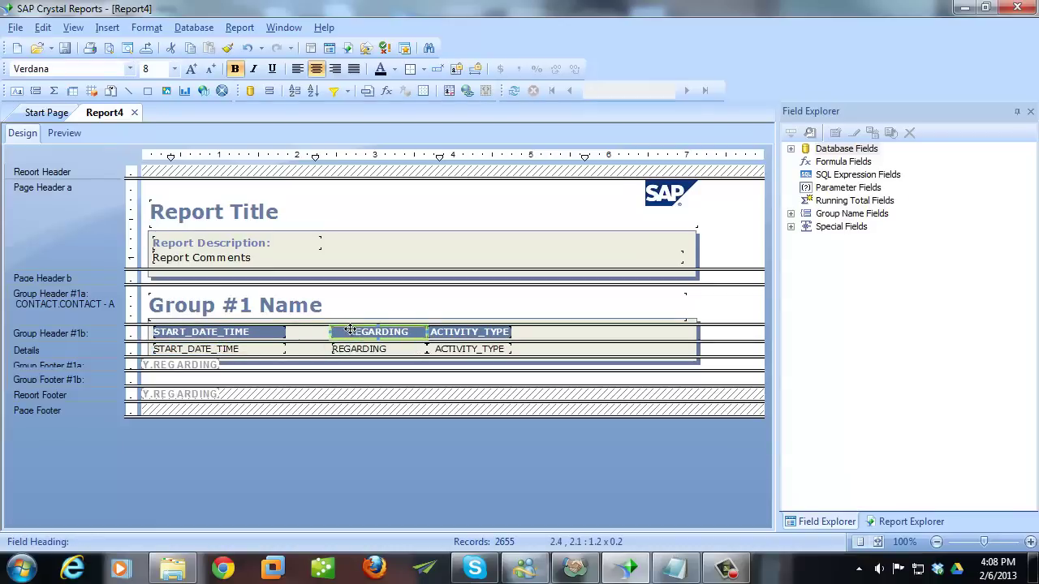
pyautogui.press('Left')
pyautogui.press('Left')
pyautogui.press('Left')
pyautogui.press('Left')
pyautogui.press('Left')
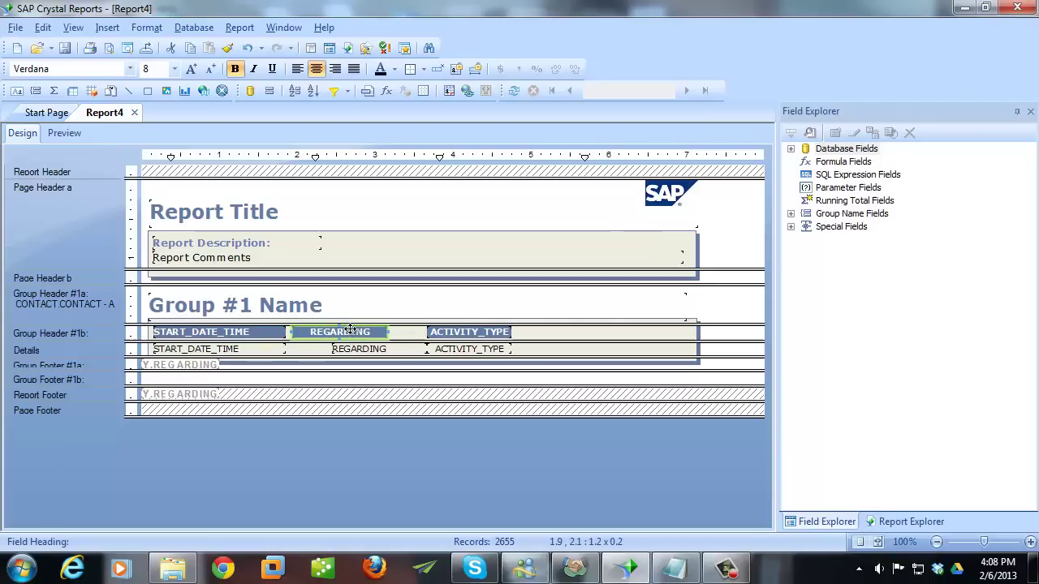
pyautogui.click(351, 347)
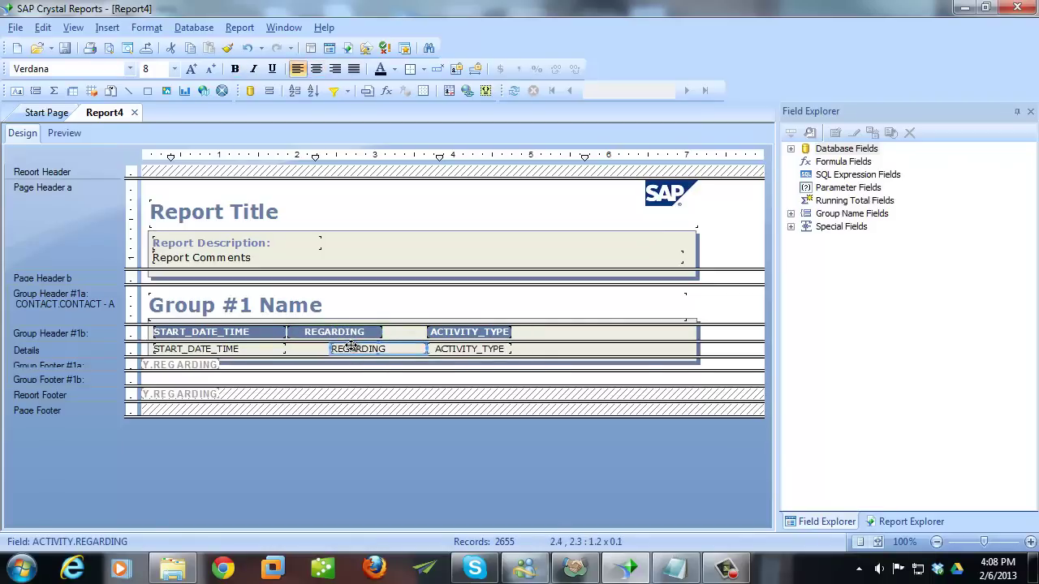
pyautogui.press('Left')
pyautogui.press('Left')
pyautogui.press('Left')
pyautogui.press('Left')
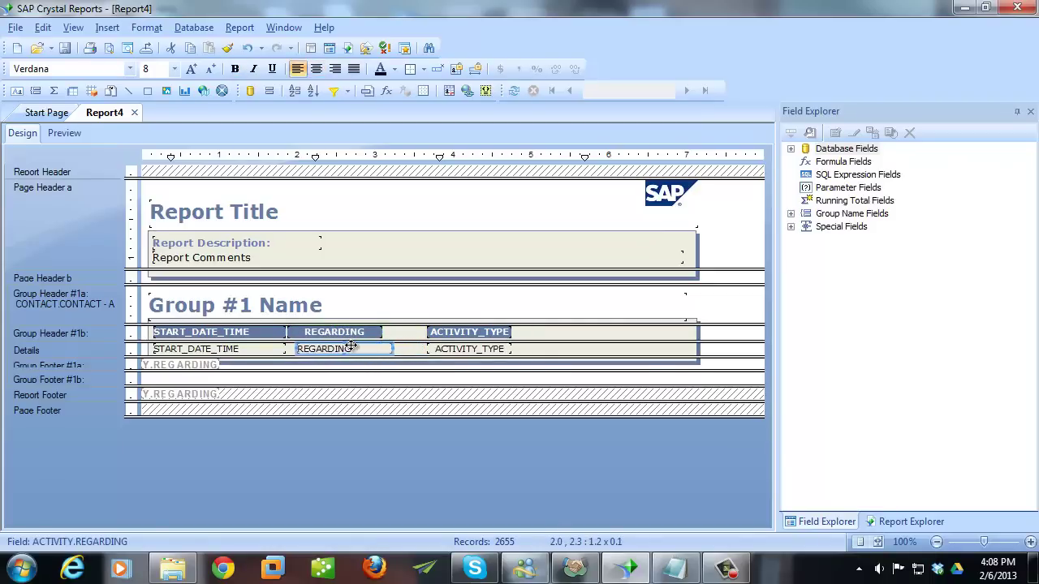
pyautogui.press('Left')
pyautogui.press('Left')
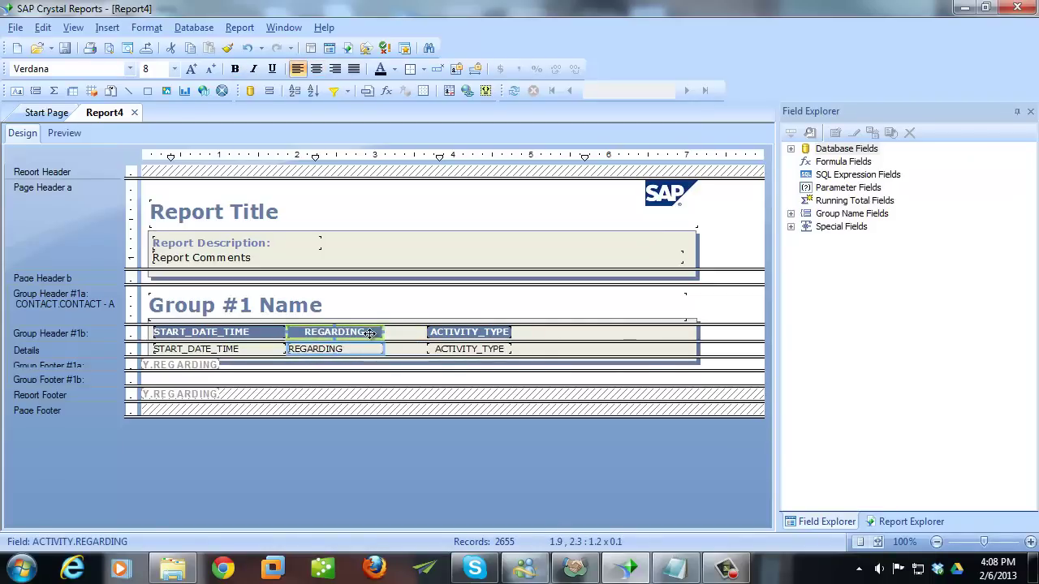
# - Widen the REGARDING heading and detail field together to about 2.3 in
pyautogui.keyDown('ctrl'); pyautogui.click(373, 333); pyautogui.keyUp('ctrl')
pyautogui.moveTo(412, 331); pyautogui.dragTo(469, 332)
pyautogui.click(532, 339)
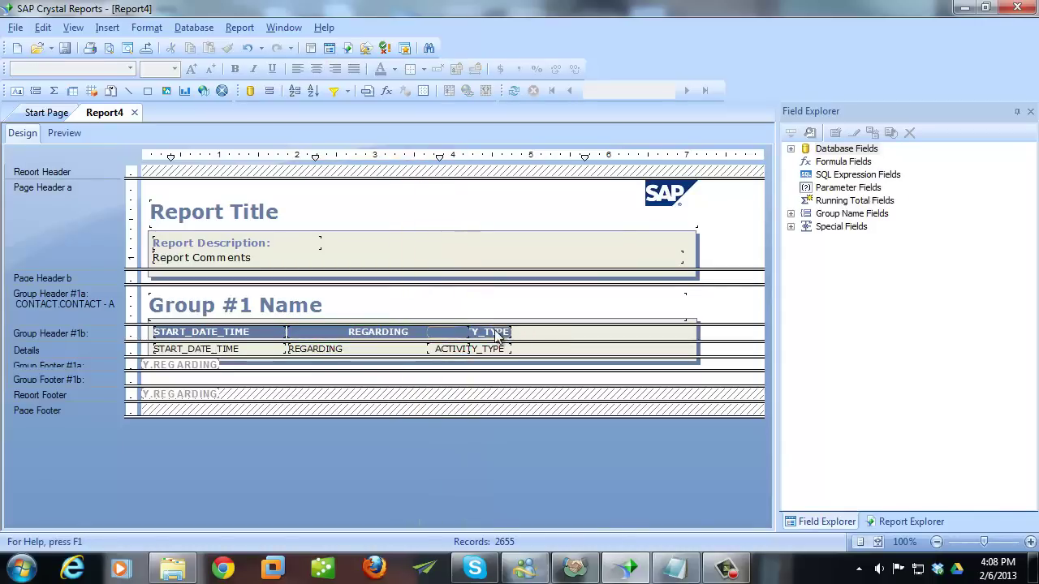
# - Move the ACTIVITY_TYPE heading and detail field right to about 4.2 in, just past the REGARDING column
pyautogui.click(491, 332)
pyautogui.keyDown('ctrl'); pyautogui.click(493, 348); pyautogui.keyUp('ctrl')
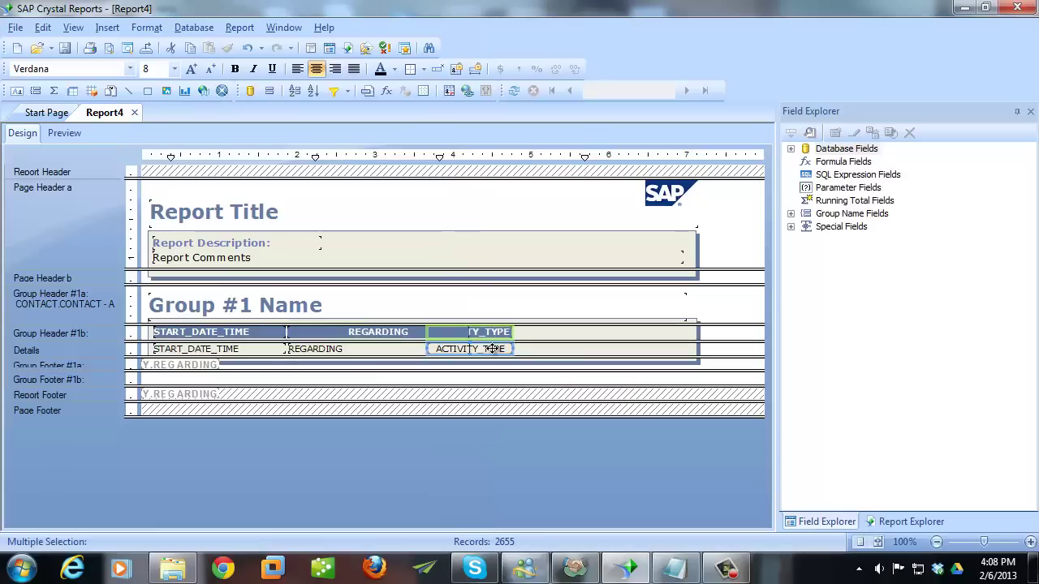
pyautogui.moveTo(492, 348); pyautogui.dragTo(504, 349)
pyautogui.click(573, 339)
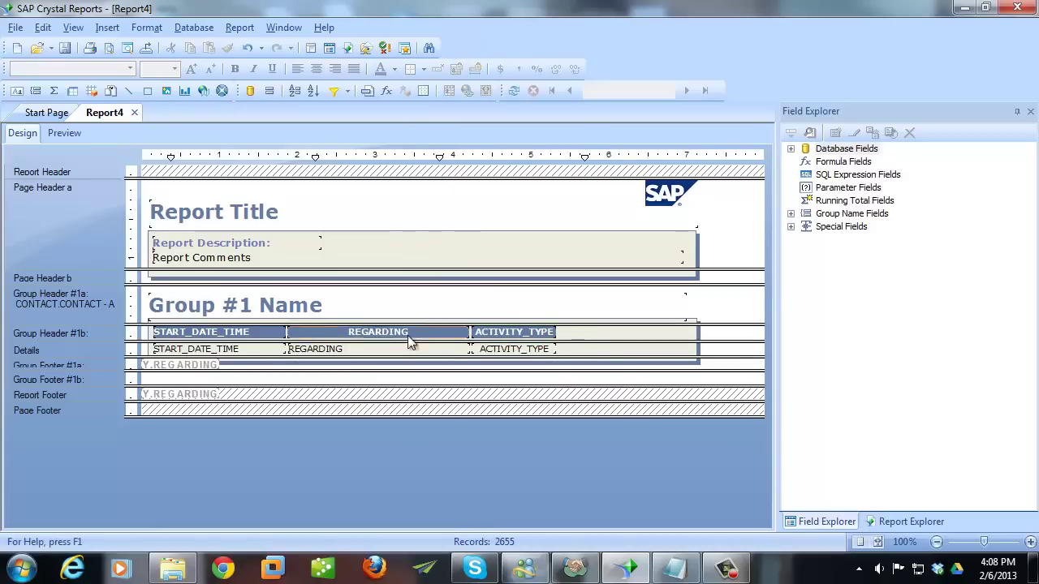
# - Rename the three column headings in the group header to Start Time, Regarding and Type
pyautogui.click(205, 333)
pyautogui.click(204, 333)
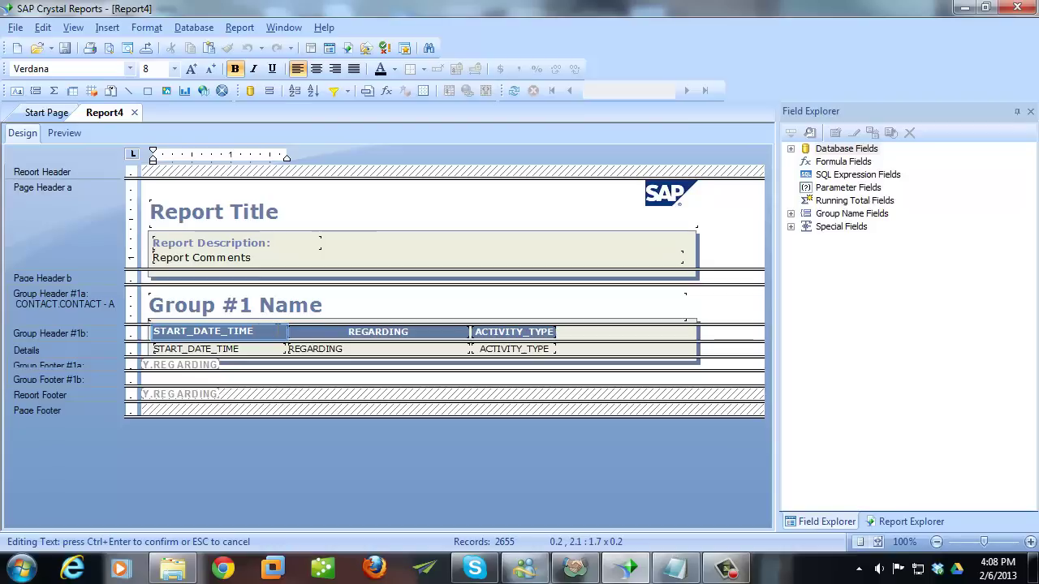
pyautogui.hotkey('ctrl', 'a')
pyautogui.write('S')
pyautogui.doubleClick(357, 332)
pyautogui.hotkey('ctrl', 'a')
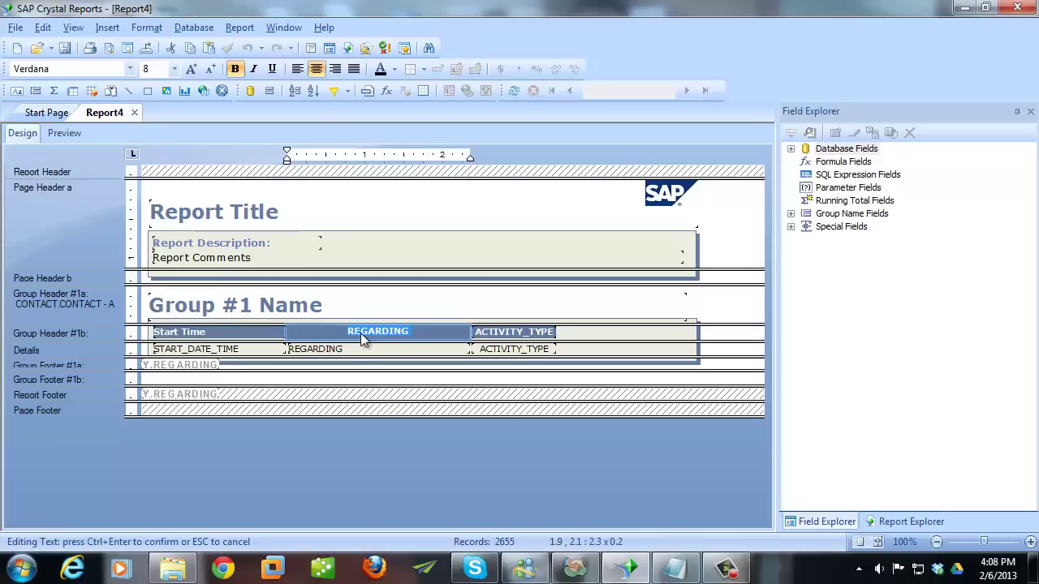
pyautogui.write('Regarding')
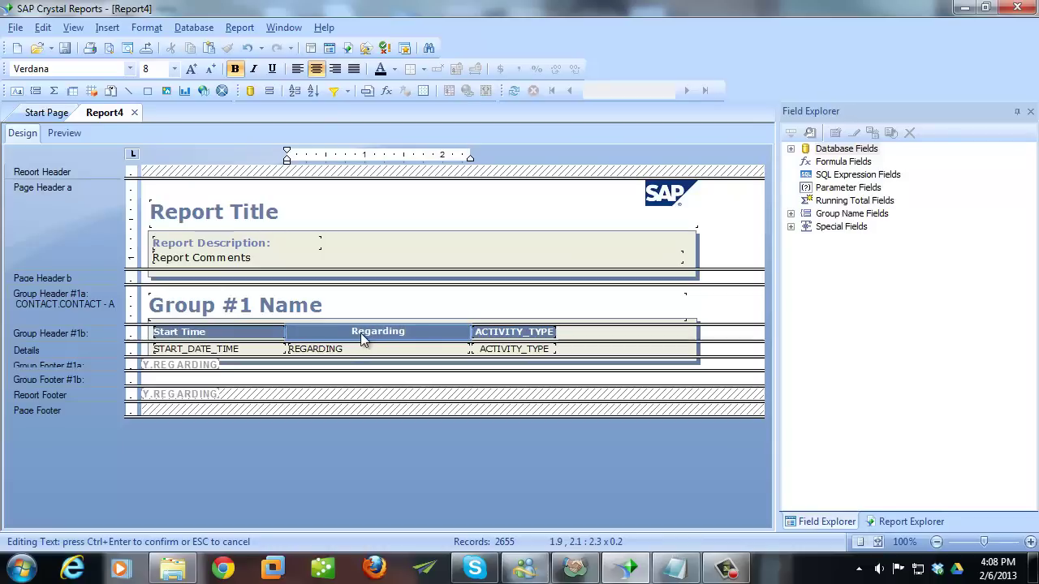
pyautogui.doubleClick(513, 332)
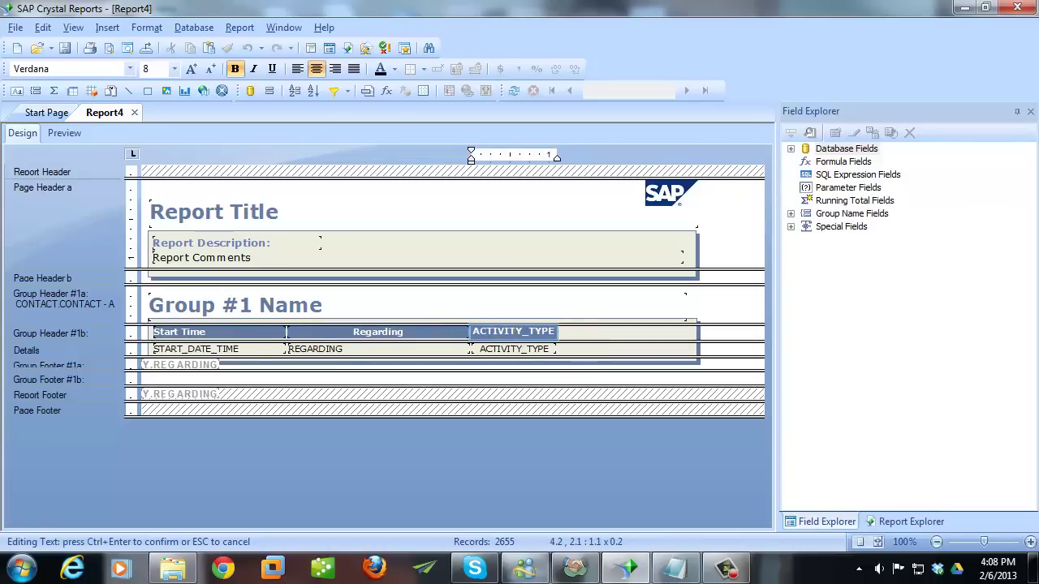
pyautogui.hotkey('ctrl', 'a')
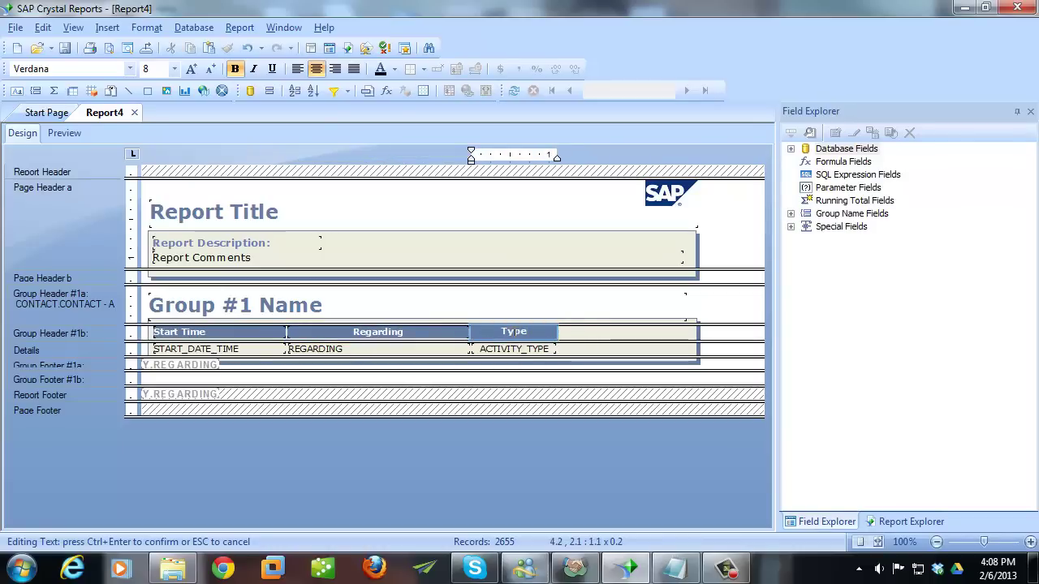
pyautogui.click(598, 333)
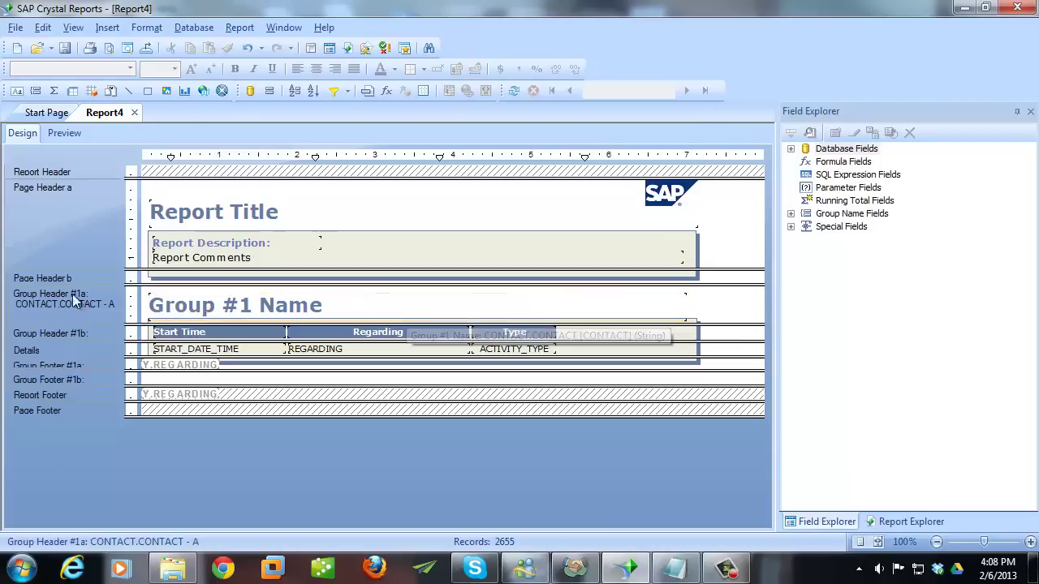
# - Customize the group name field of the CONTACT.CONTACT group and set it to use a formula as group name
pyautogui.rightClick(36, 305)
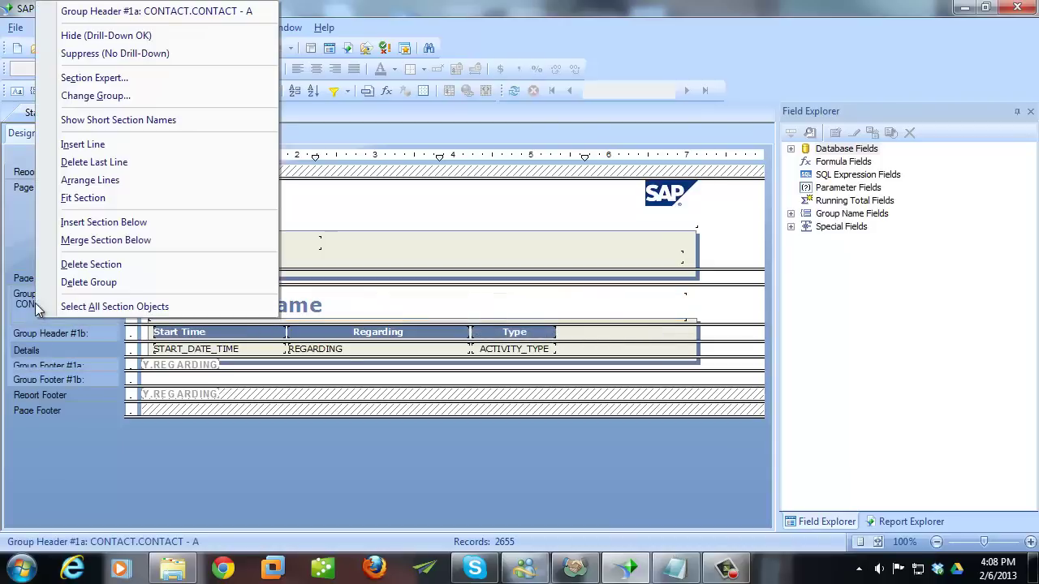
pyautogui.click(132, 97)
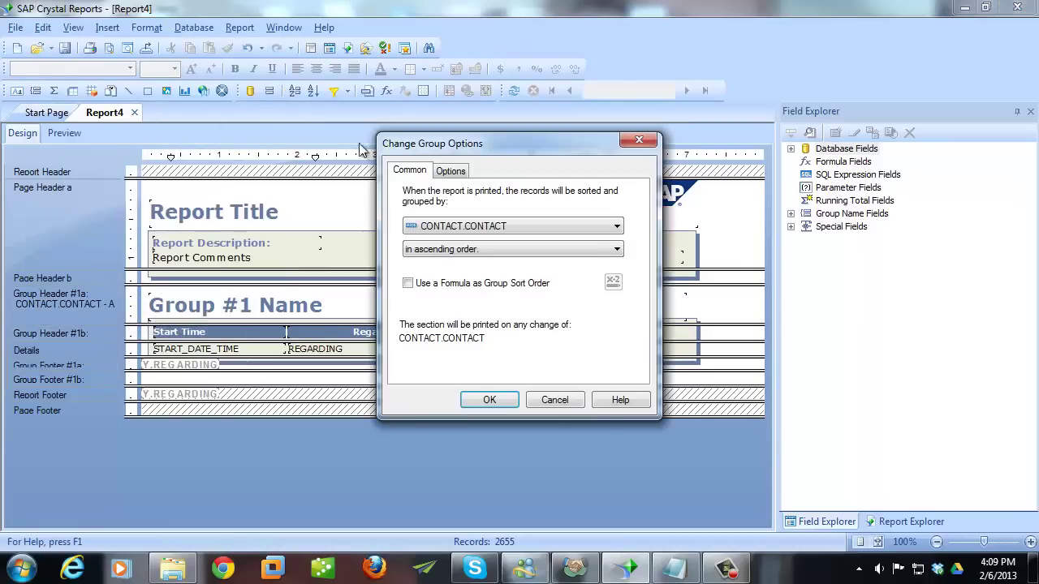
pyautogui.click(451, 171)
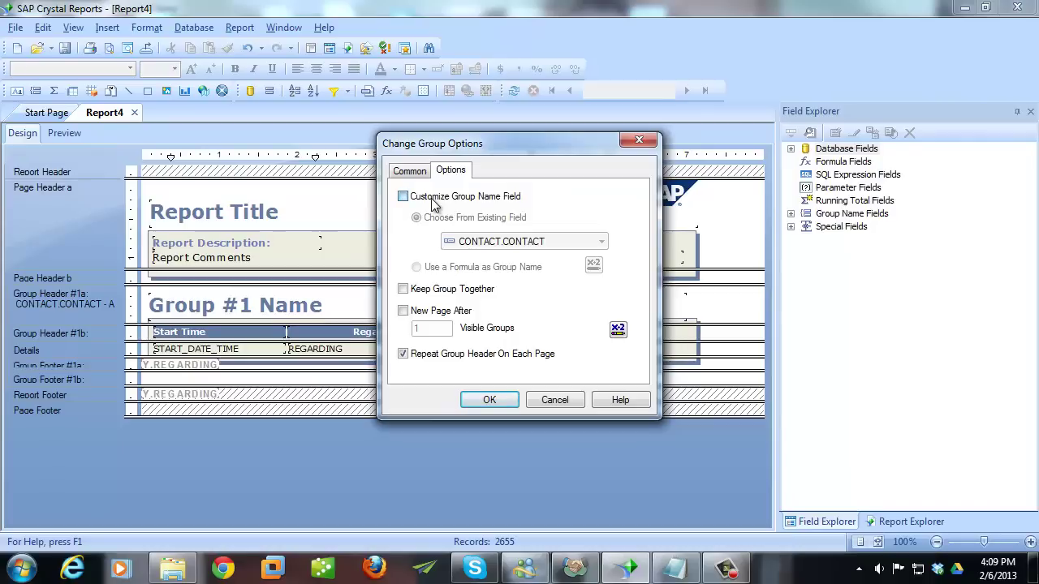
pyautogui.click(433, 201)
pyautogui.click(439, 268)
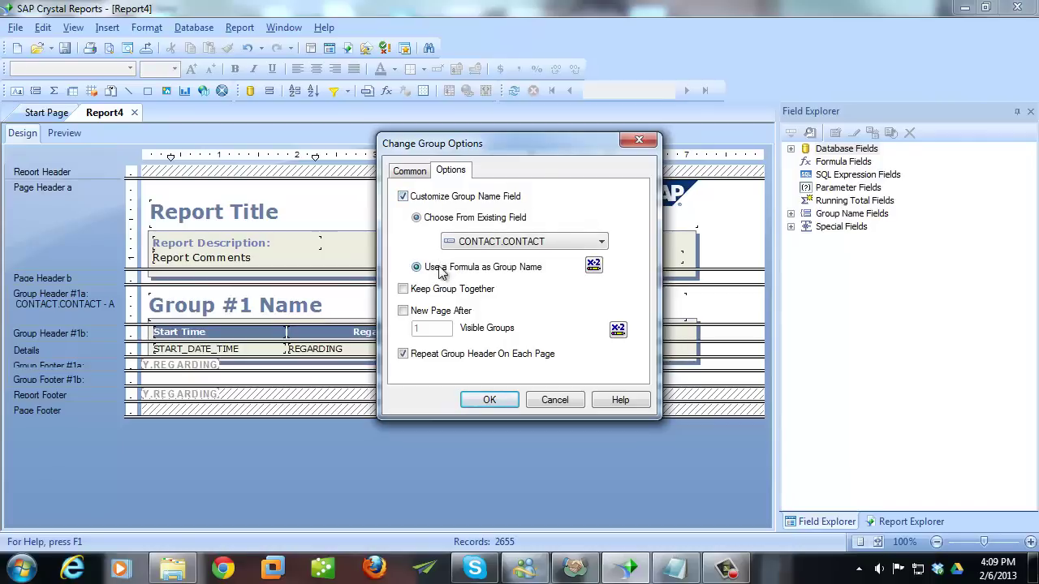
# - Enter the group name formula {CONTACT.CONTACT} + " - " + {CONTACT.COMPANY}, save it and apply the group options
pyautogui.click(593, 266)
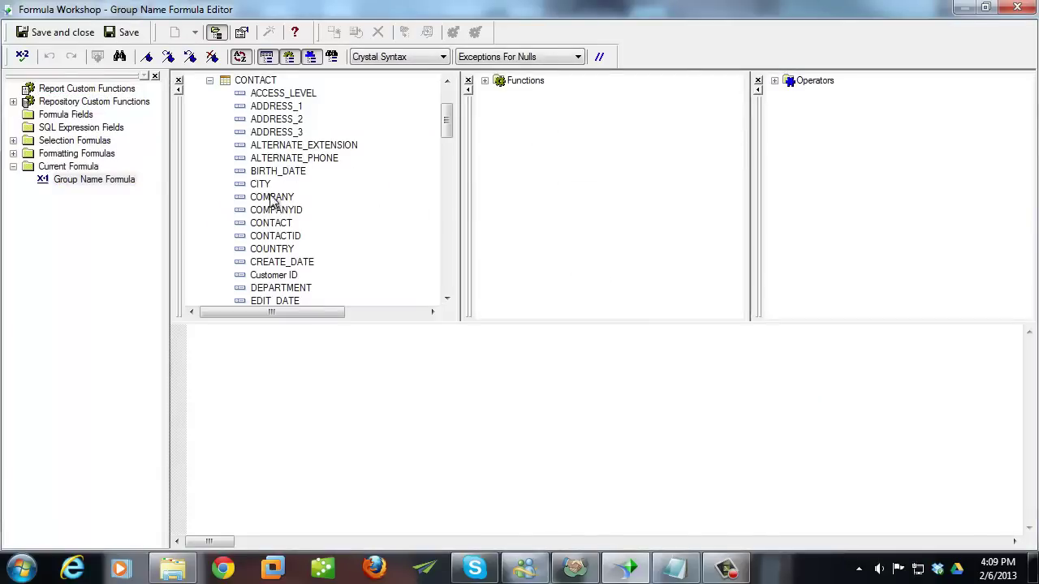
pyautogui.doubleClick(274, 223)
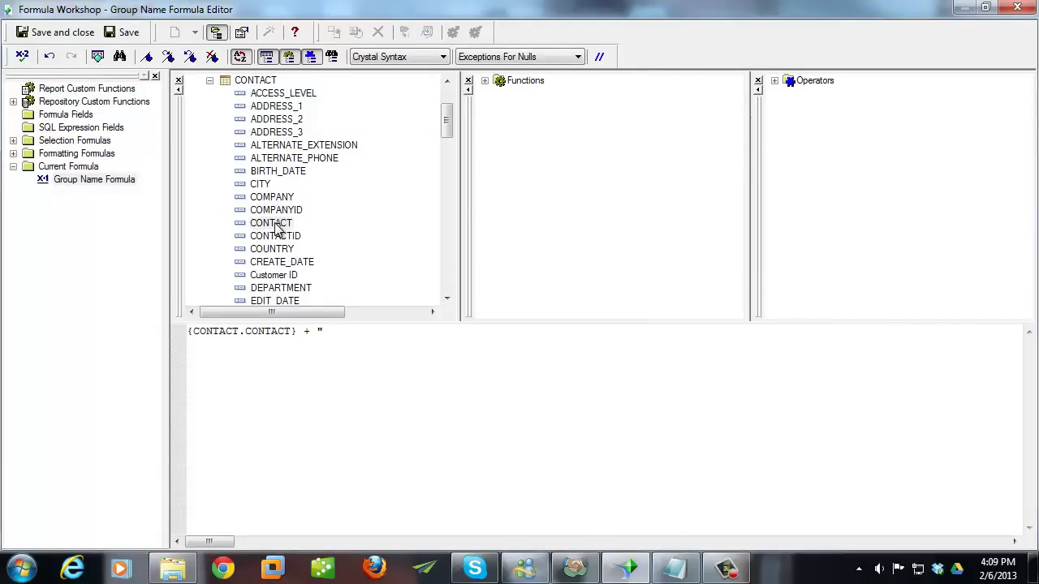
pyautogui.write('+ " - " +')
pyautogui.doubleClick(274, 203)
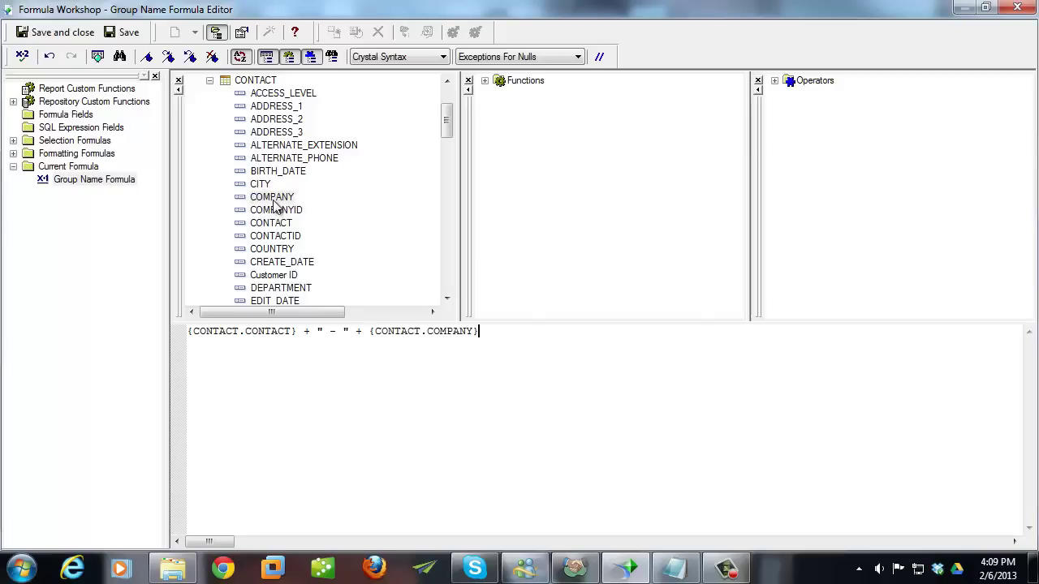
pyautogui.click(63, 33)
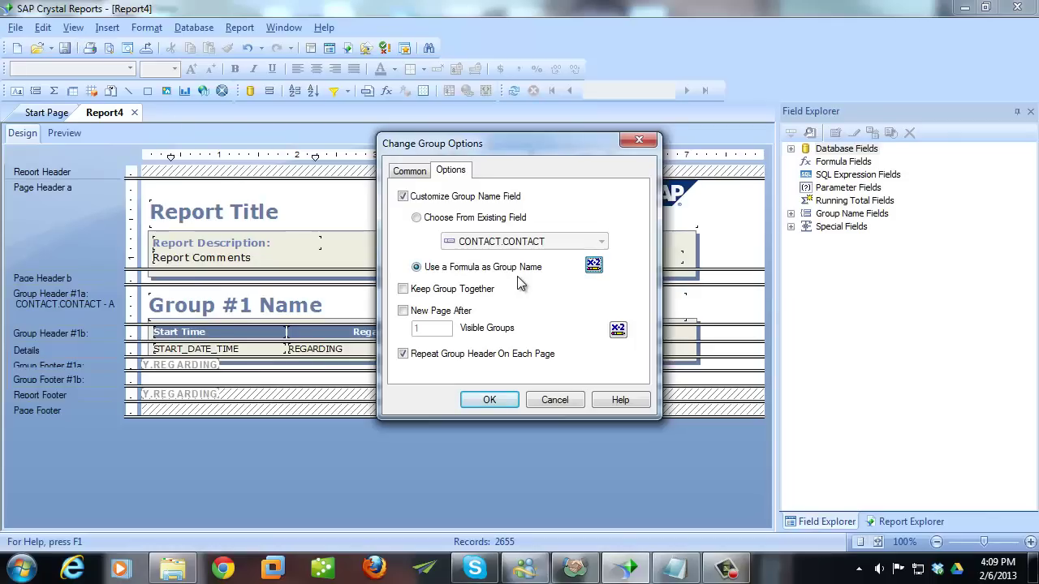
pyautogui.click(497, 401)
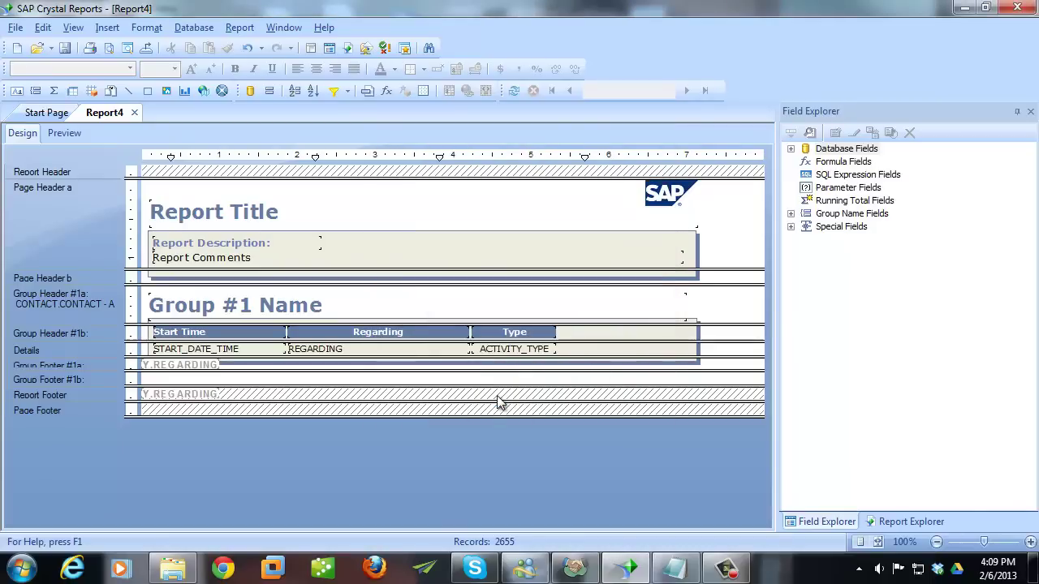
# - Preview the report to check the group headings and page layout, and return to the design view
pyautogui.click(63, 133)
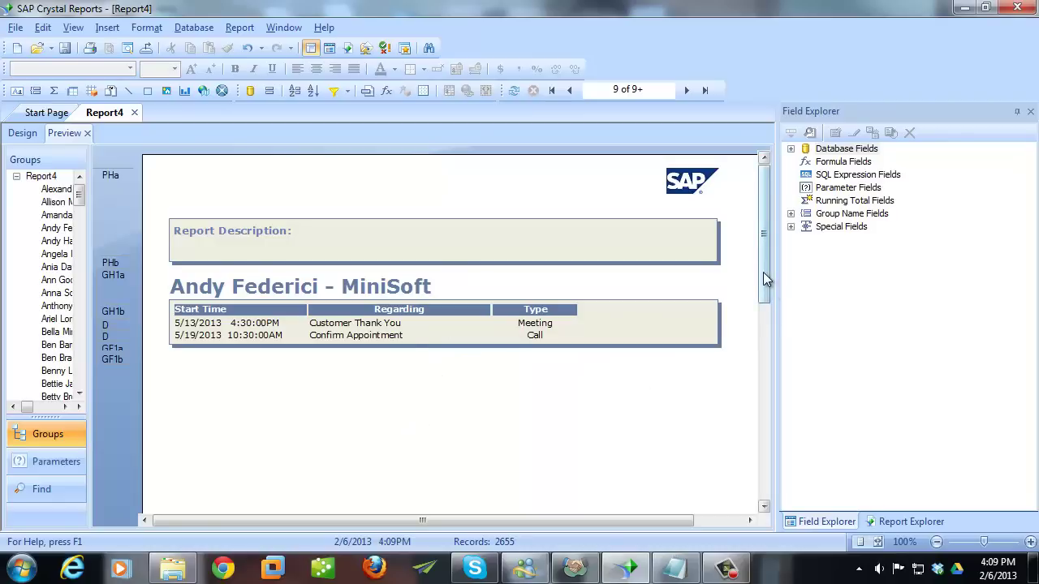
pyautogui.moveTo(765, 272)
pyautogui.mouseDown()
pyautogui.moveTo(764, 300)
pyautogui.moveTo(763, 267)
pyautogui.mouseUp()
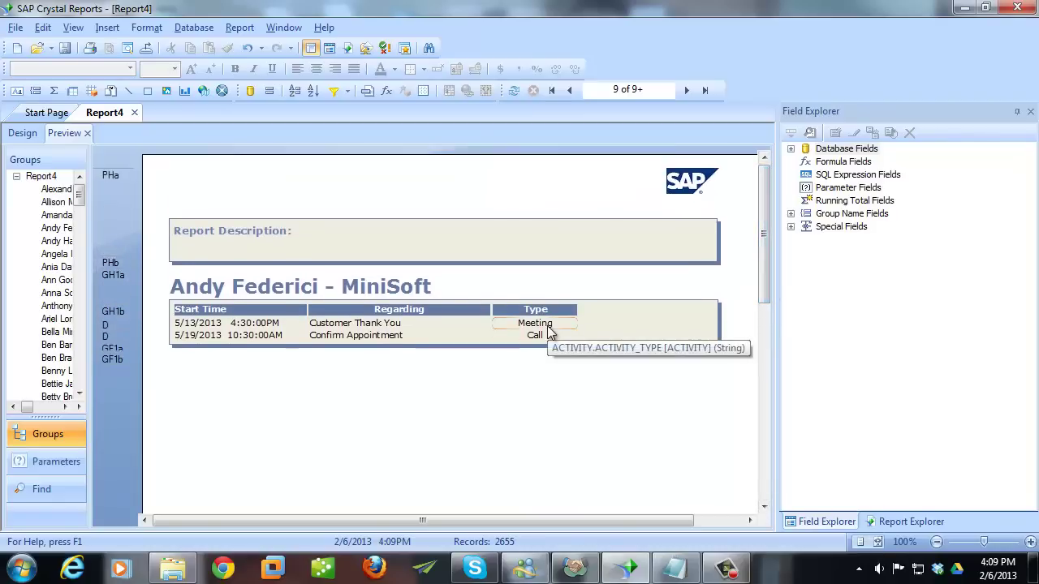
pyautogui.click(23, 134)
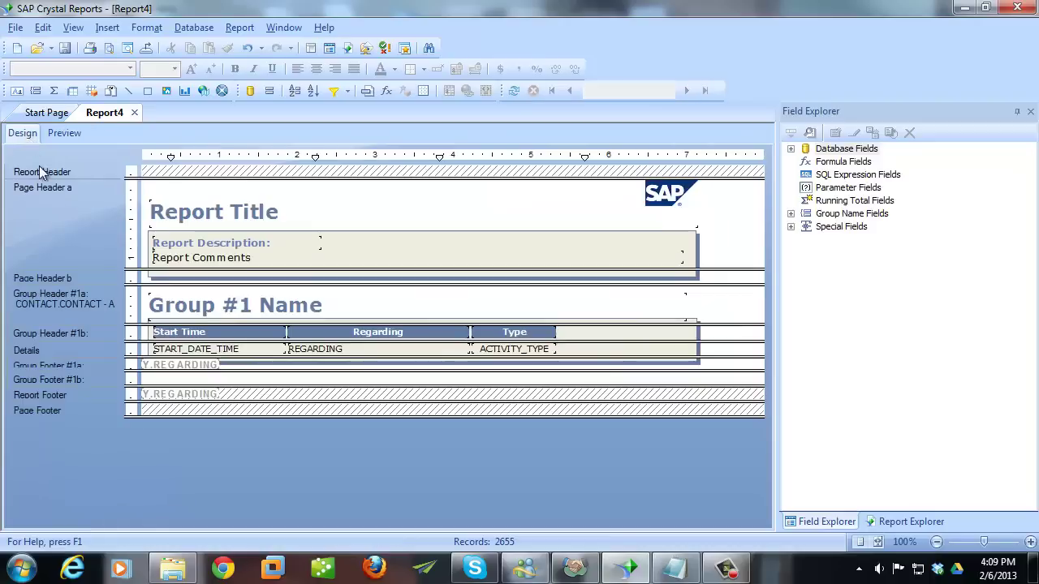
# - Turn off New Page After for the Group Footer #1 section in the Section Expert
pyautogui.rightClick(54, 300)
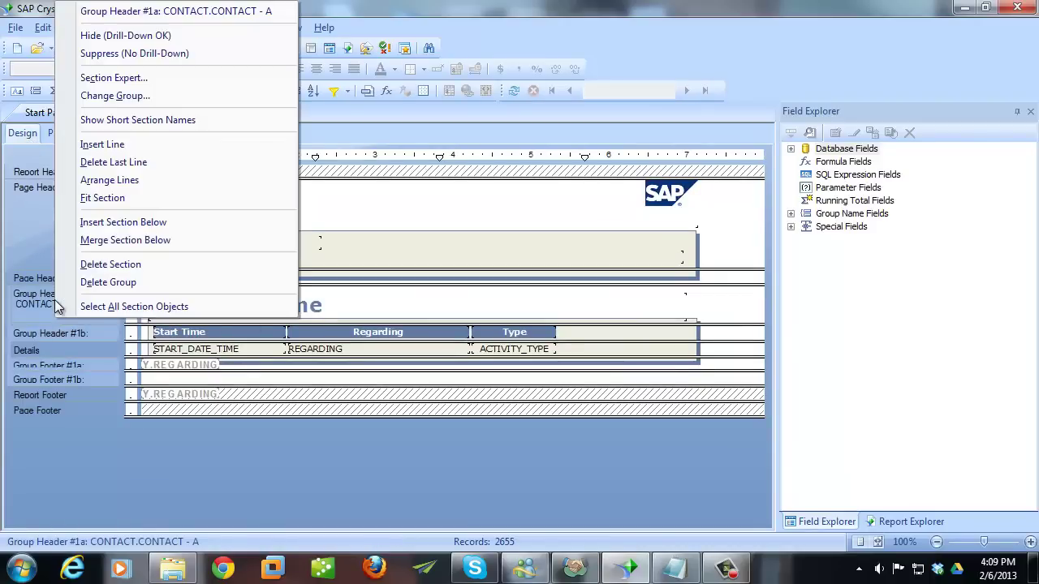
pyautogui.click(164, 76)
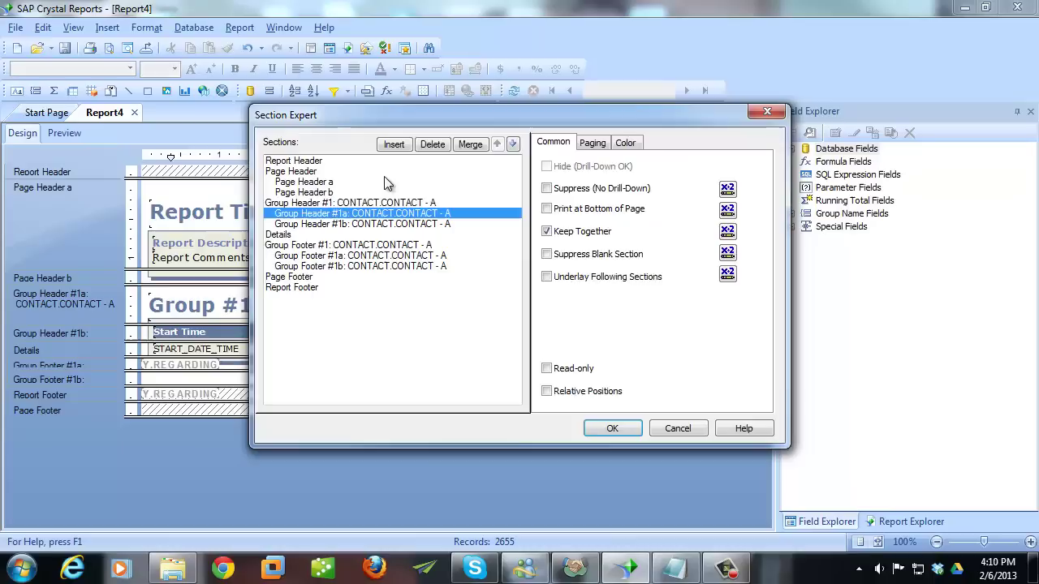
pyautogui.click(331, 203)
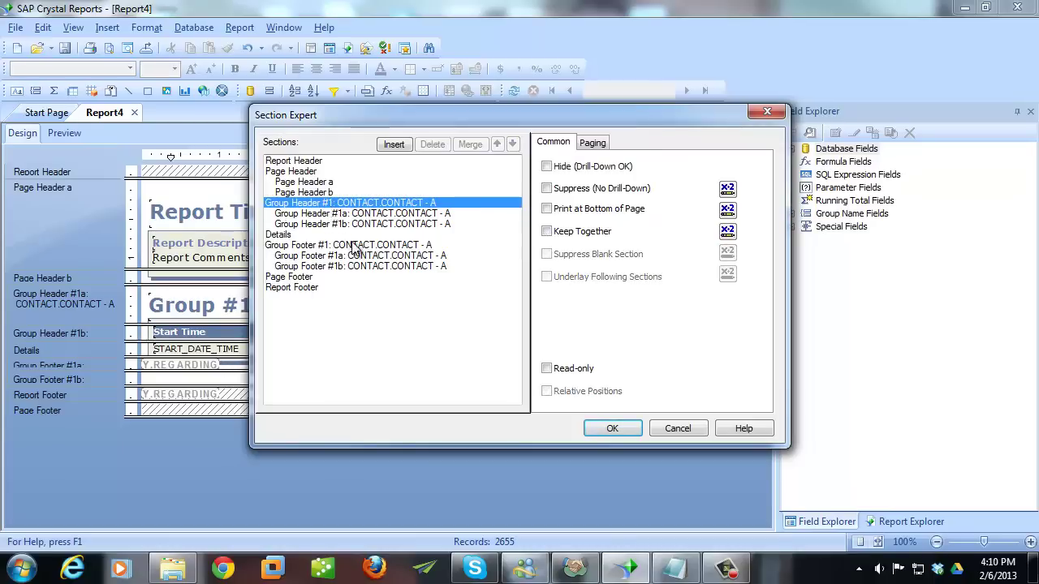
pyautogui.click(300, 246)
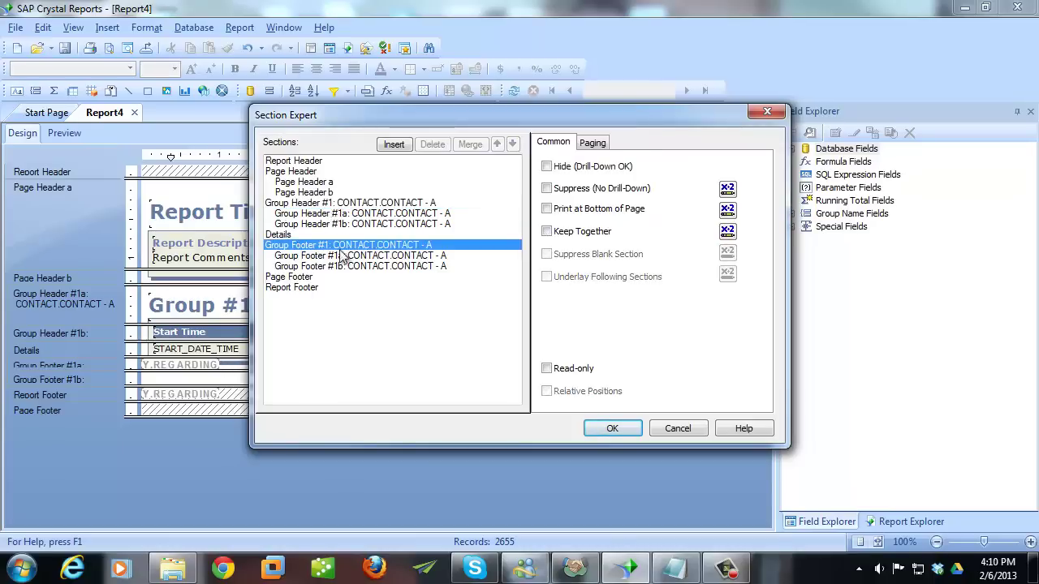
pyautogui.click(593, 144)
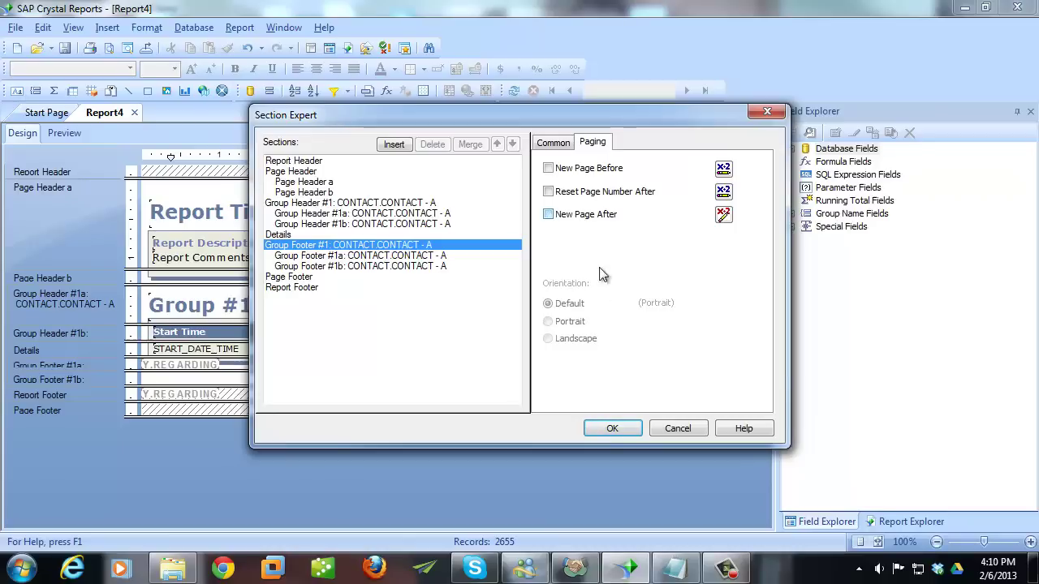
pyautogui.click(615, 429)
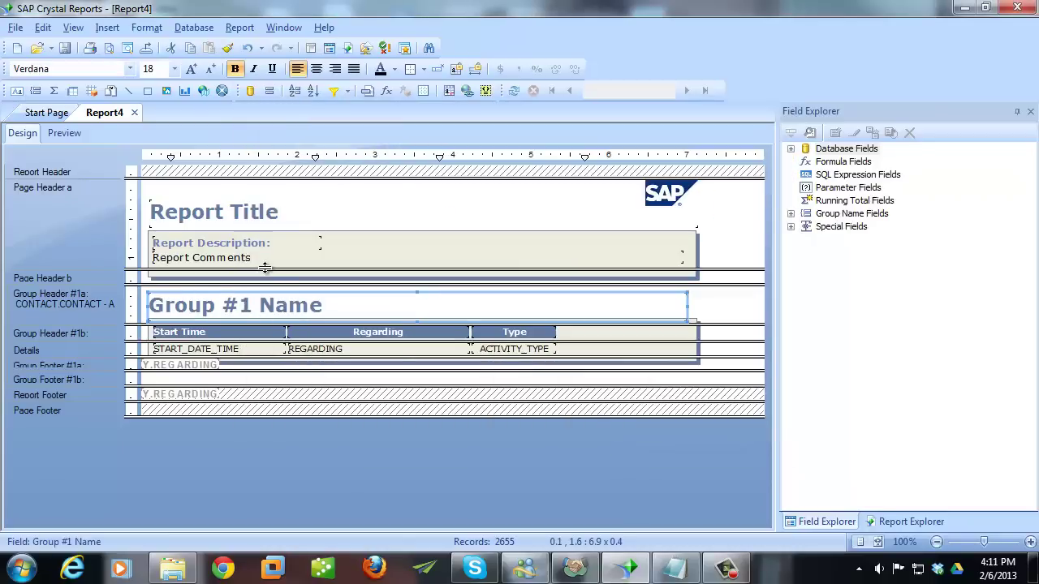
# - Preview the report again and look through the contact groups to check how they flow across the pages
pyautogui.click(64, 134)
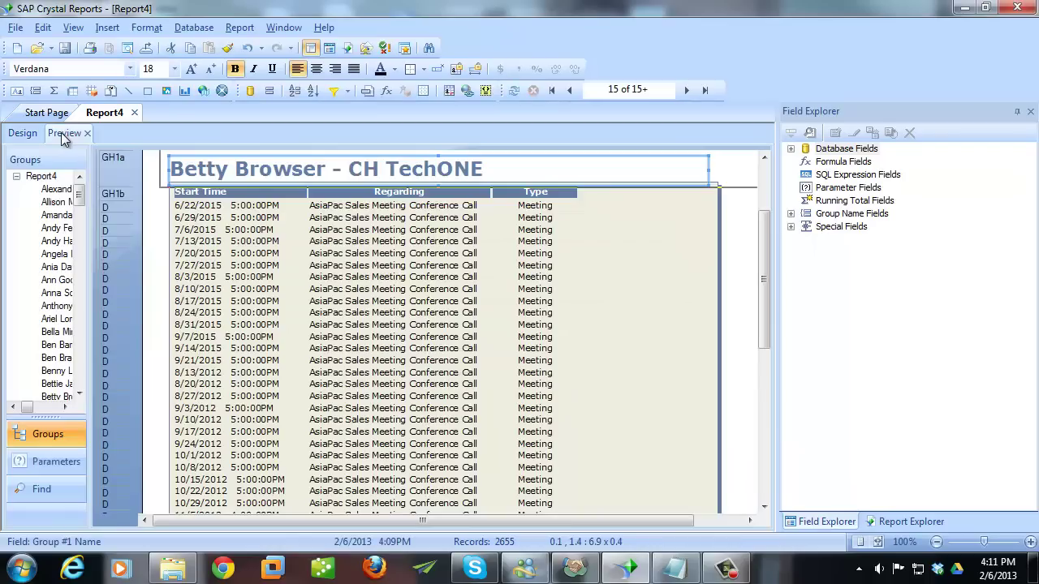
pyautogui.click(744, 186)
pyautogui.scroll(-9, 744, 260)
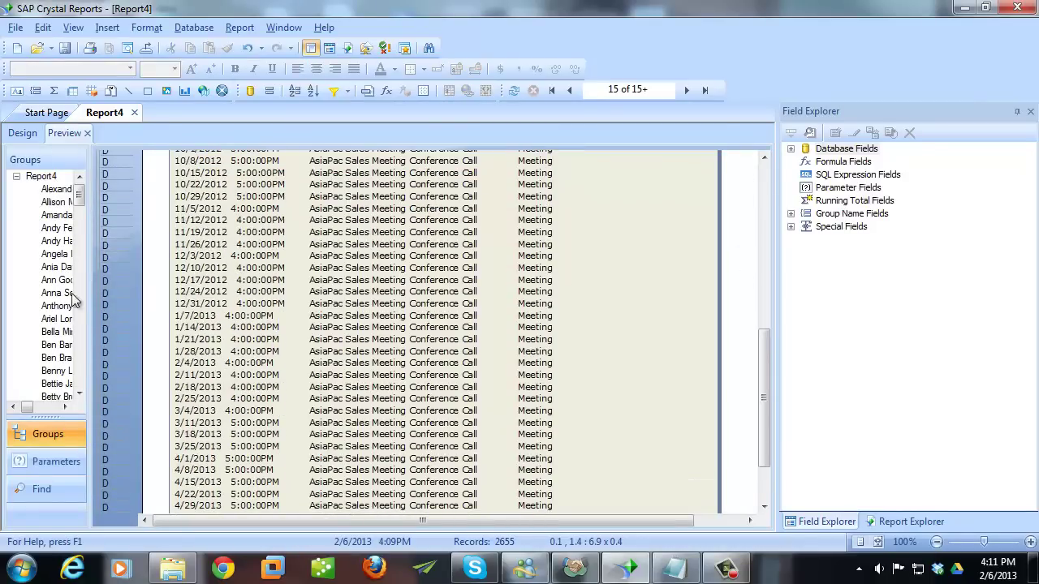
pyautogui.click(51, 307)
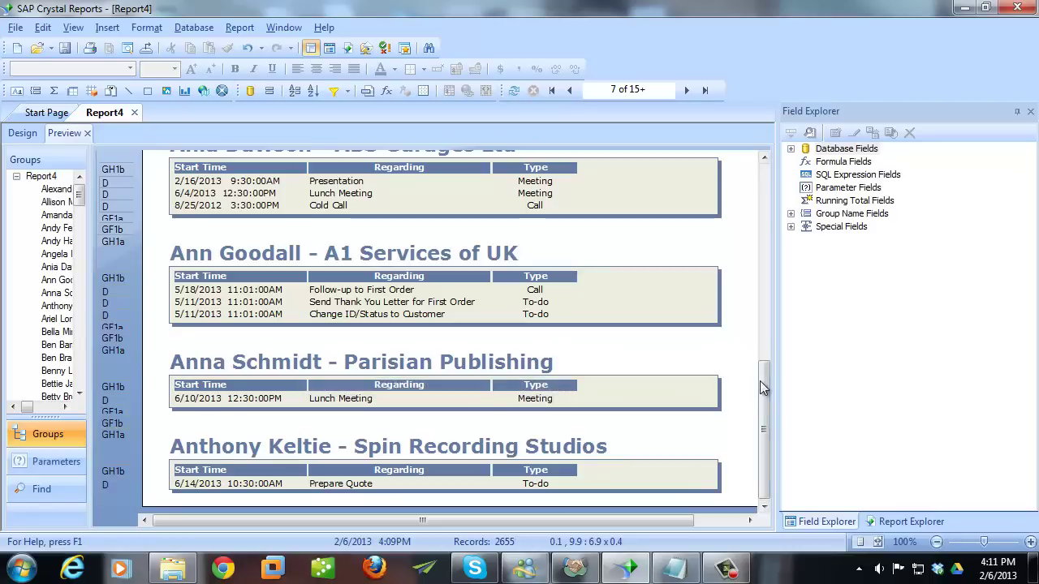
pyautogui.moveTo(760, 382); pyautogui.dragTo(763, 186)
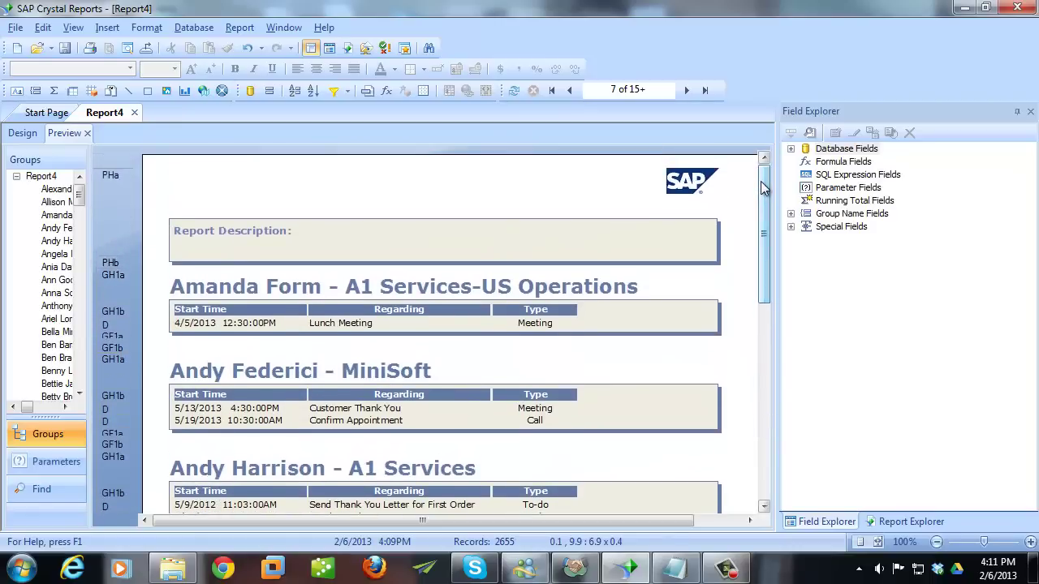